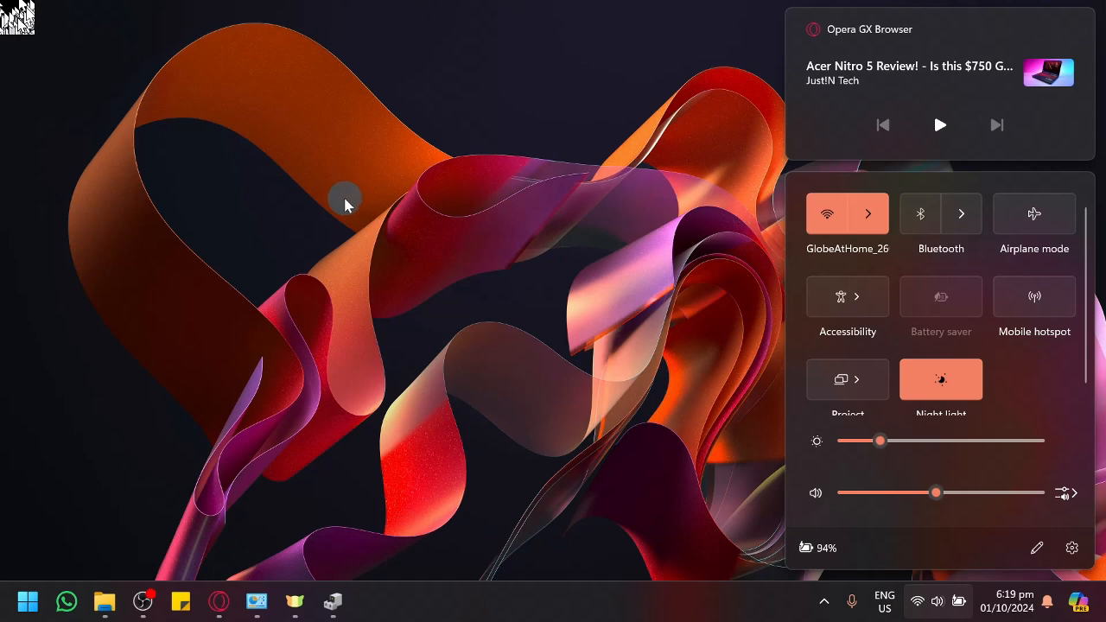
# Launch Settings from Start and reach System › Troubleshoot.
pyautogui.click(281, 240)
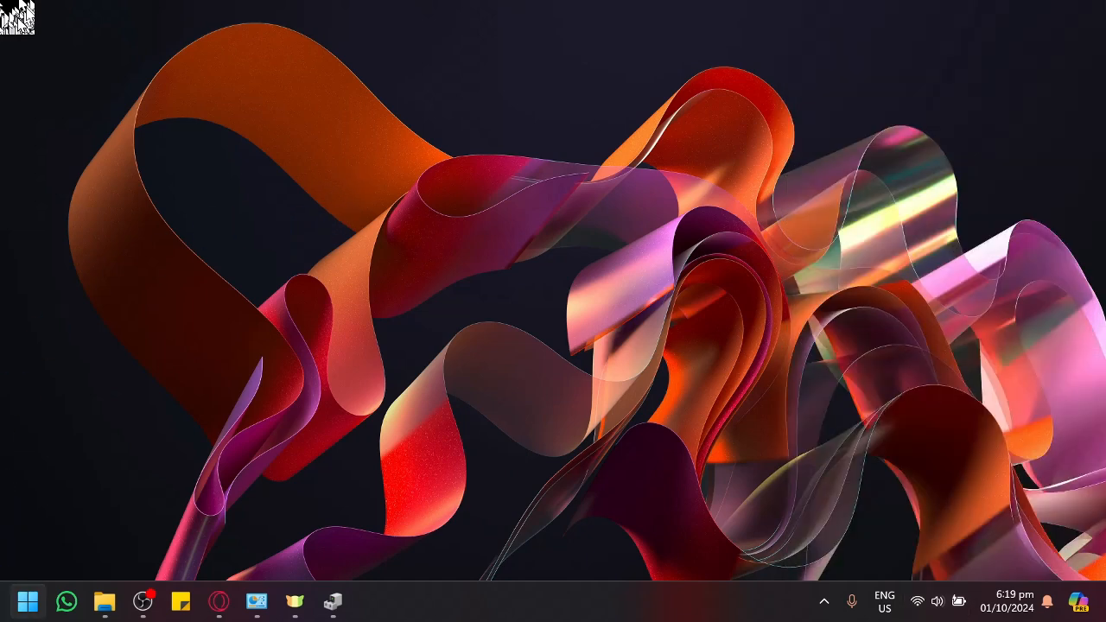
pyautogui.click(27, 601)
pyautogui.click(258, 188)
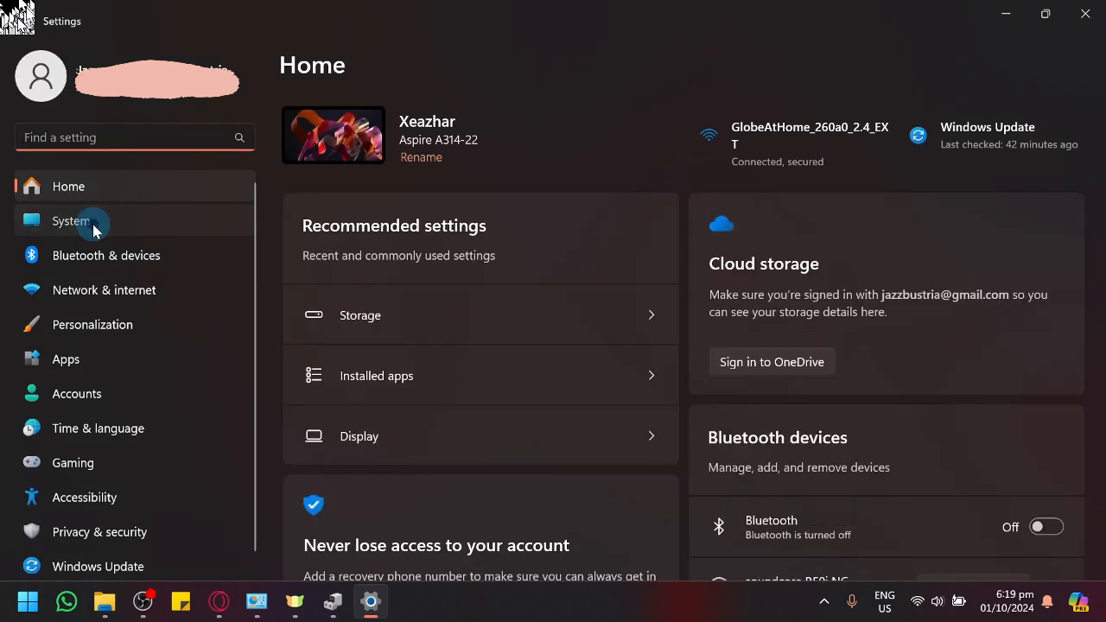
pyautogui.click(57, 223)
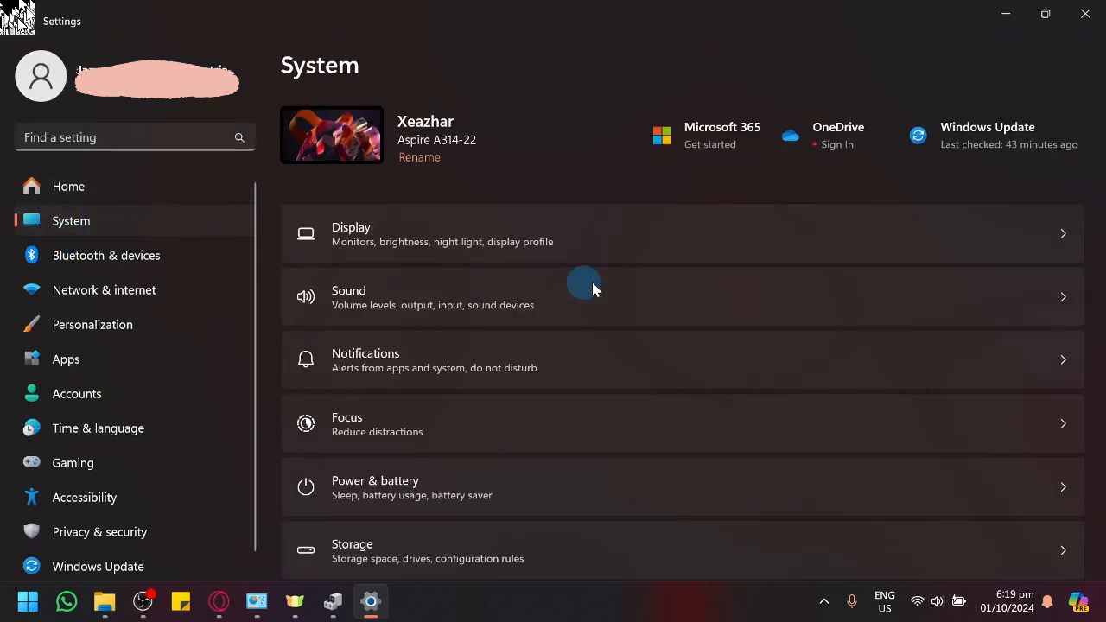
pyautogui.scroll(-4, 604, 285)
pyautogui.scroll(-3, 640, 299)
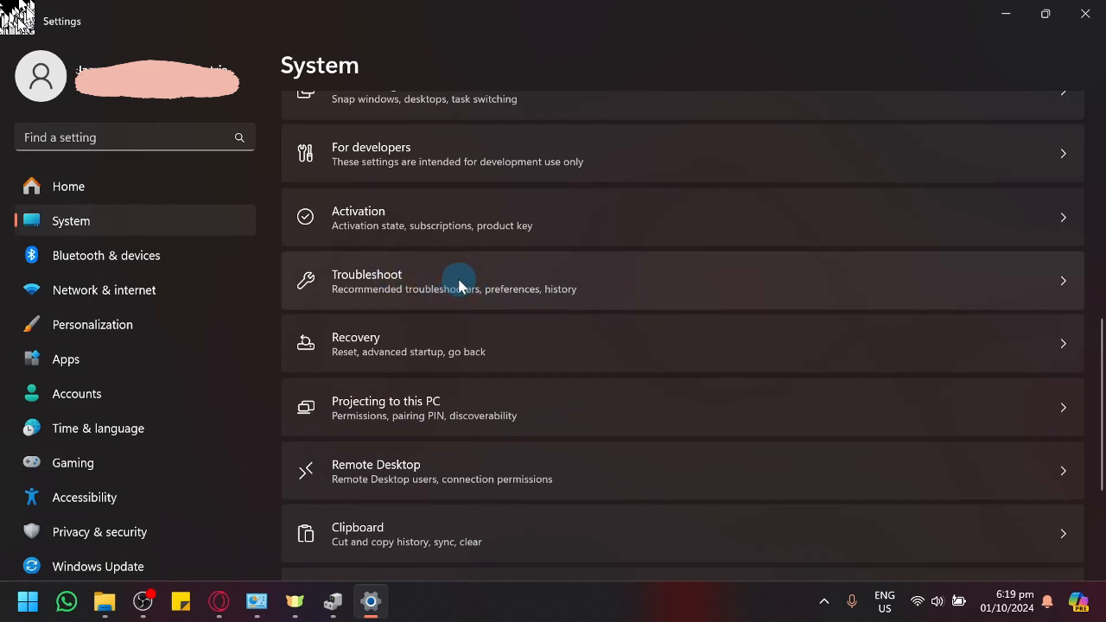
pyautogui.click(459, 286)
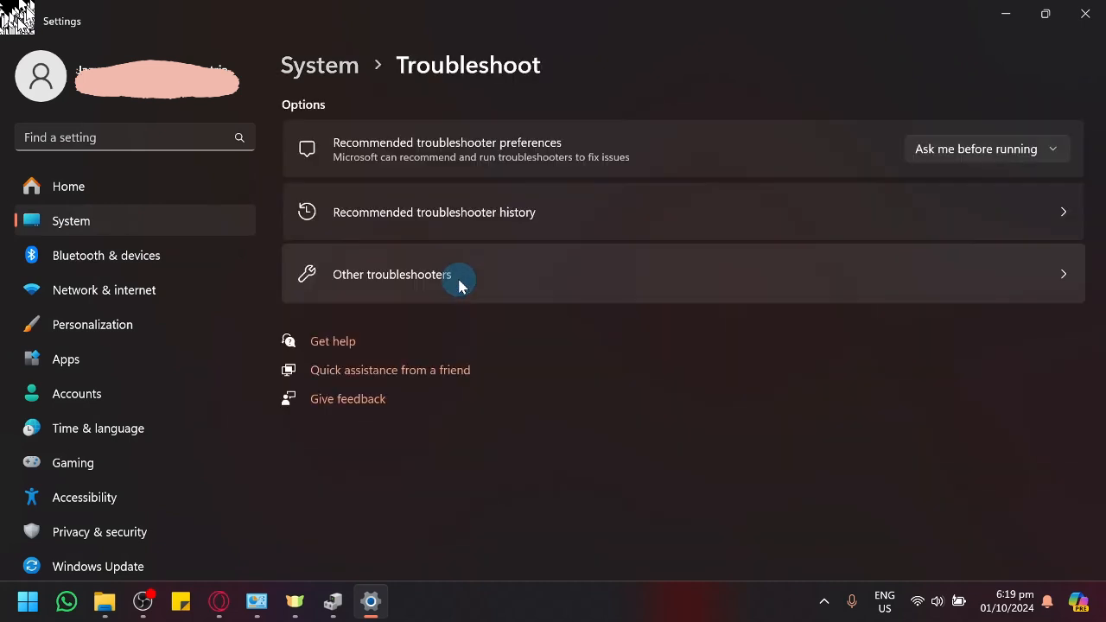
# Run the Network and Internet troubleshooter from Other troubleshooters and dismiss its results.
pyautogui.click(567, 269)
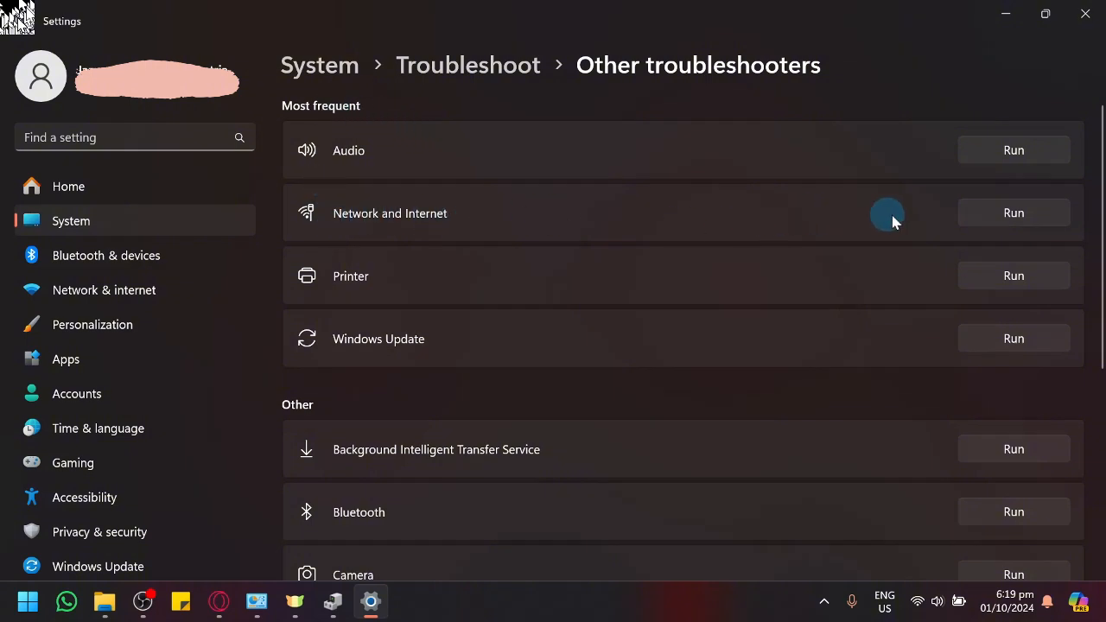
pyautogui.click(958, 216)
pyautogui.click(402, 609)
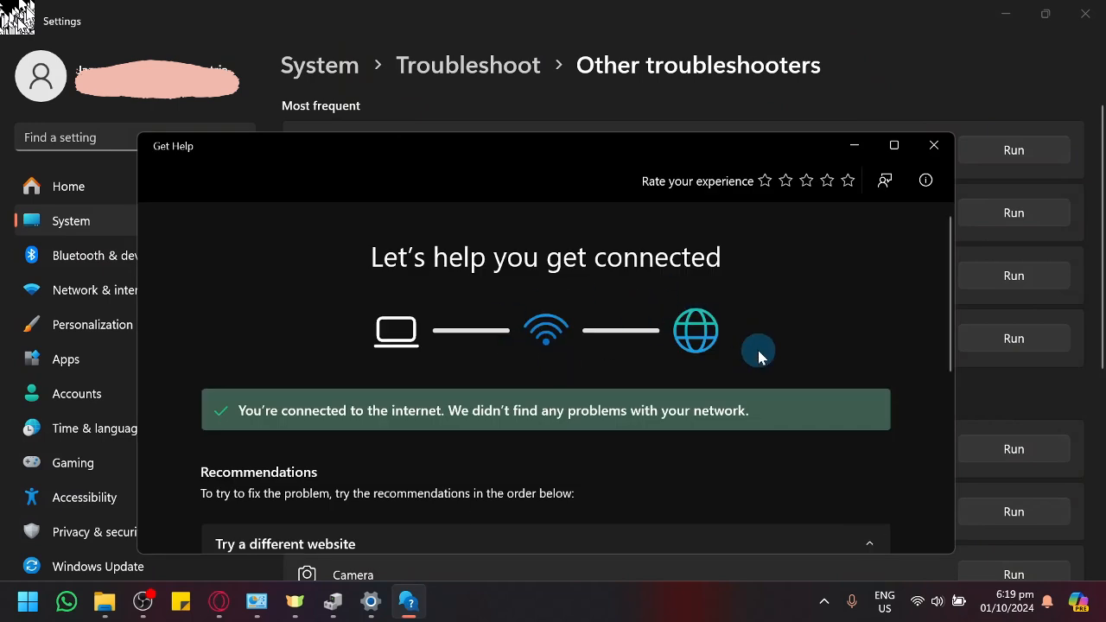
pyautogui.scroll(-2, 351, 346)
pyautogui.scroll(2, 471, 357)
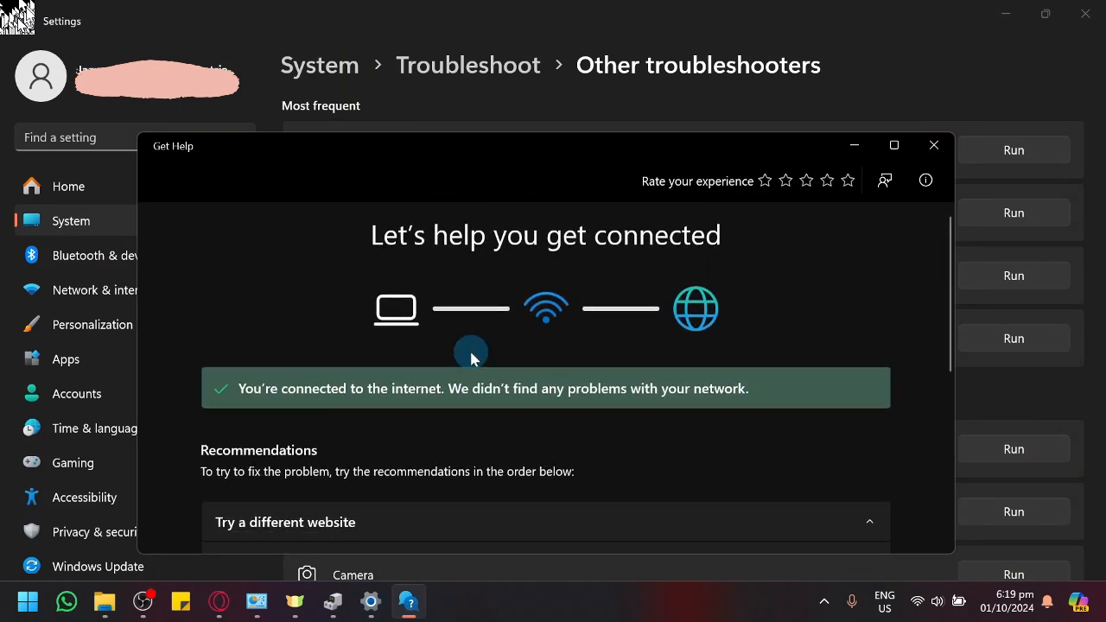
pyautogui.scroll(-4, 470, 358)
pyautogui.scroll(-2, 872, 300)
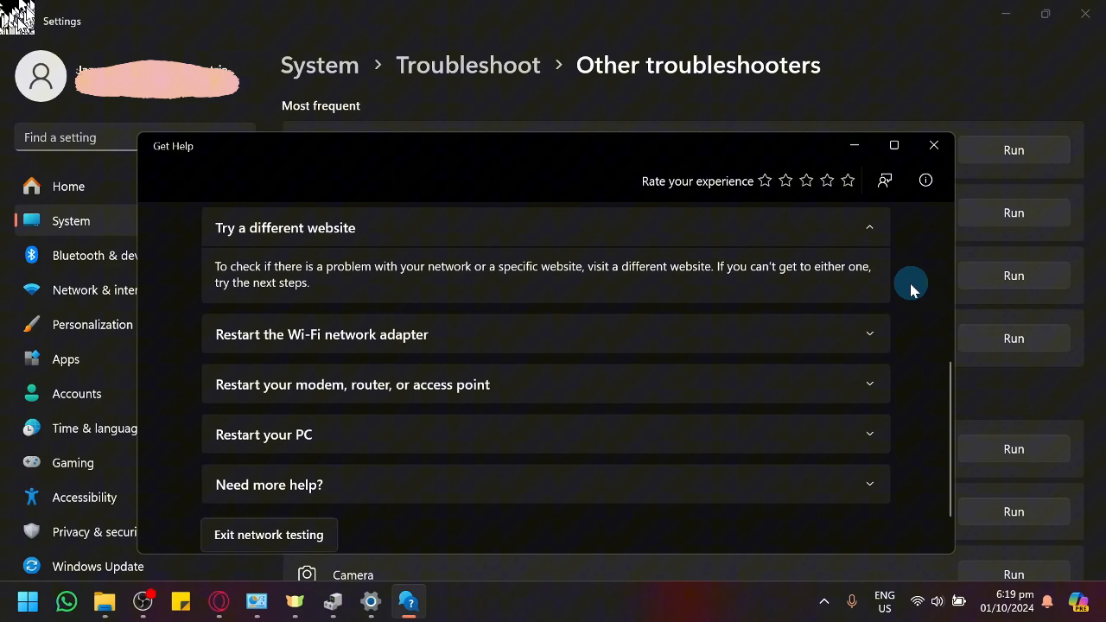
pyautogui.click(933, 145)
pyautogui.scroll(-1, 603, 350)
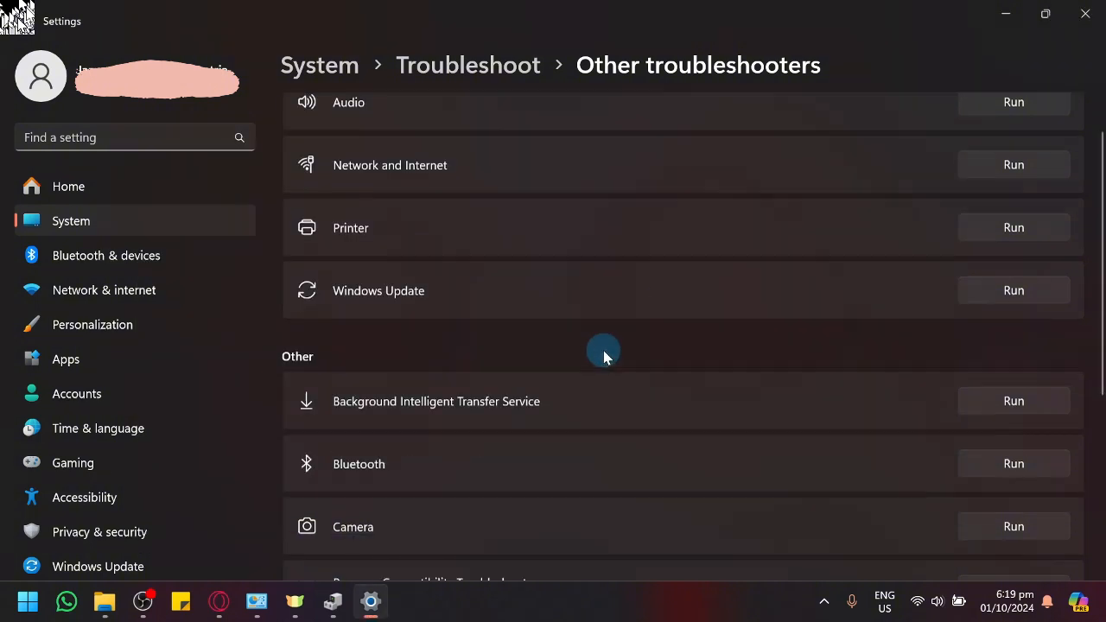
pyautogui.scroll(-2, 603, 350)
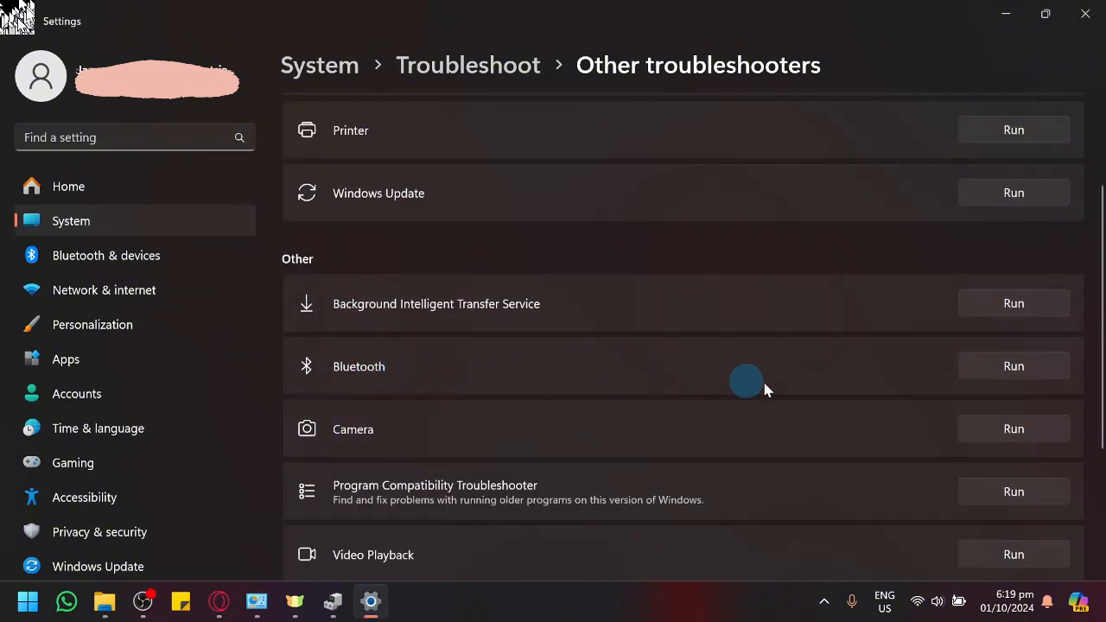
# Run the Bluetooth troubleshooter and dismiss the Get Help window.
pyautogui.click(1050, 376)
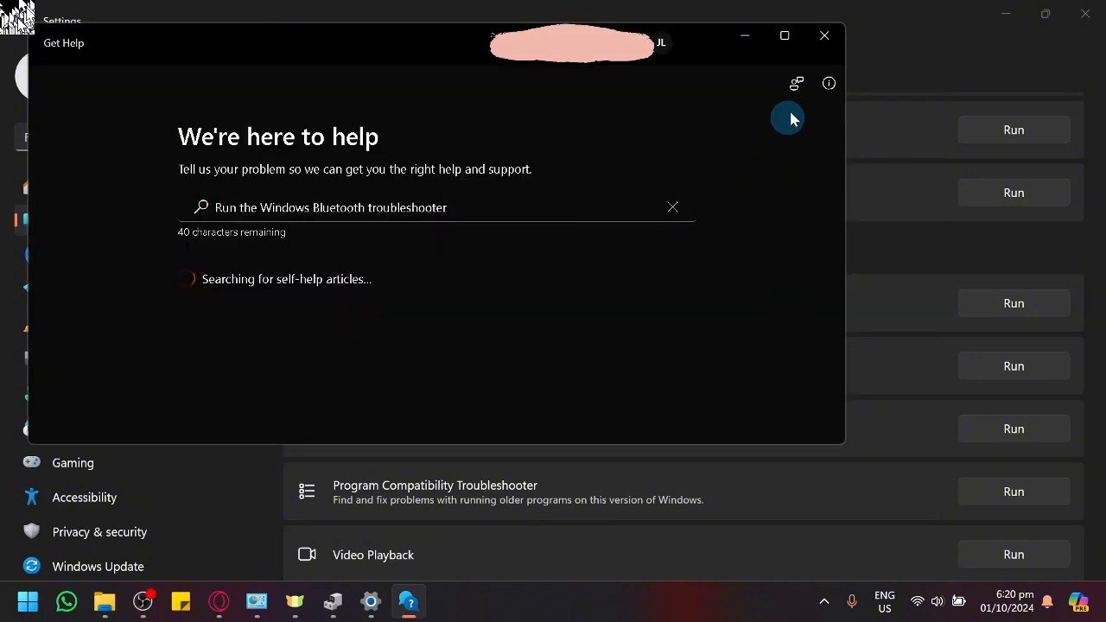
pyautogui.click(825, 40)
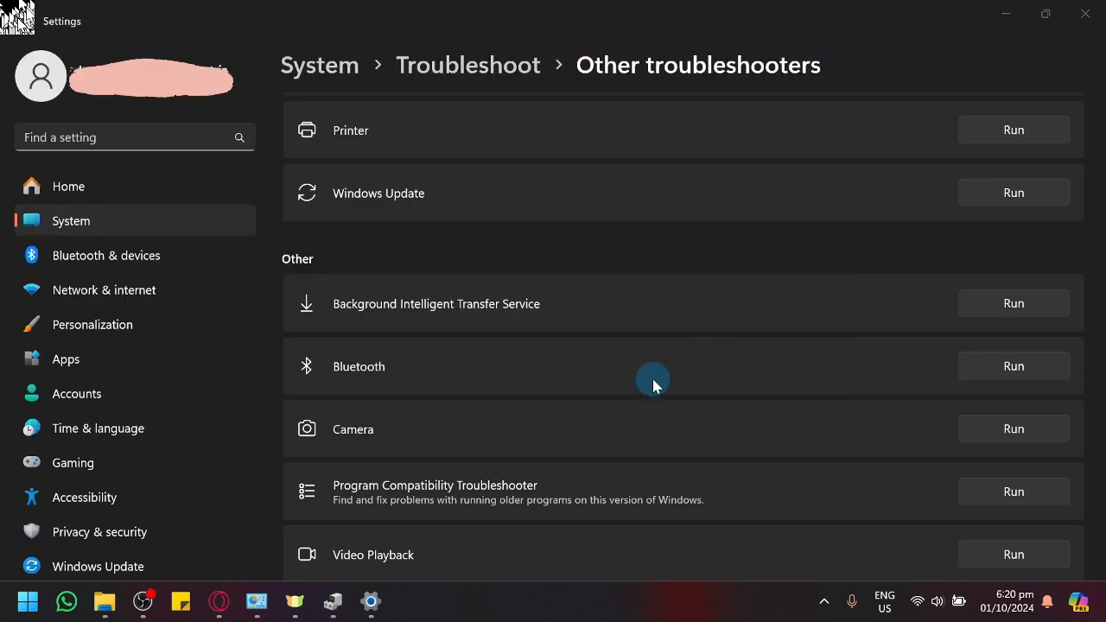
# Attempt Add device for Bluetooth, dismiss the Couldn't connect message and close Settings.
pyautogui.click(127, 256)
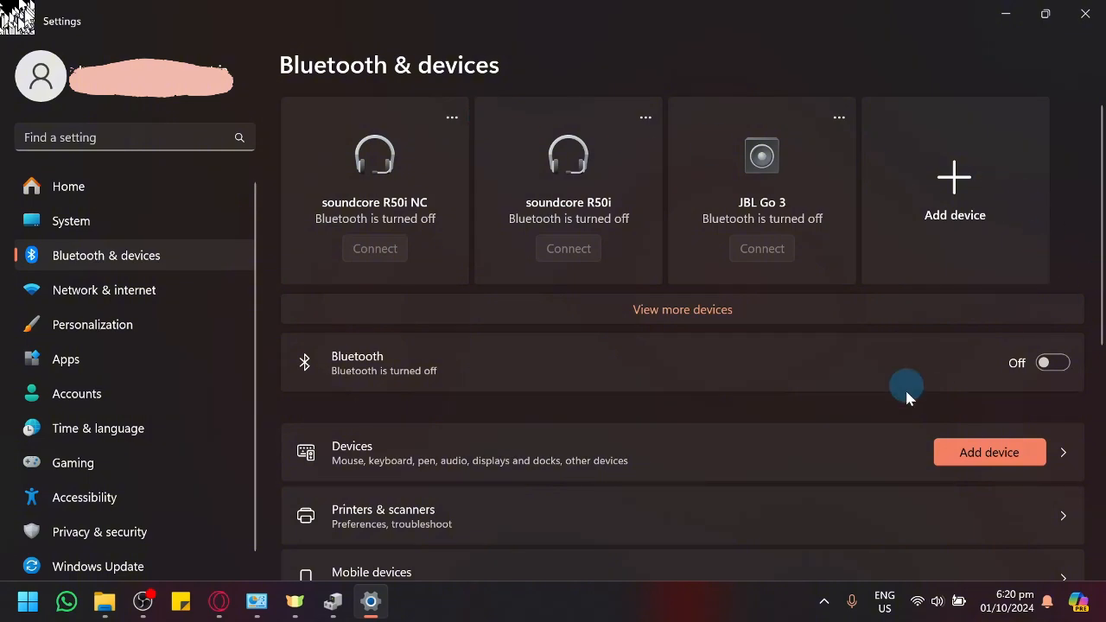
pyautogui.scroll(-3, 636, 414)
pyautogui.scroll(-2, 570, 501)
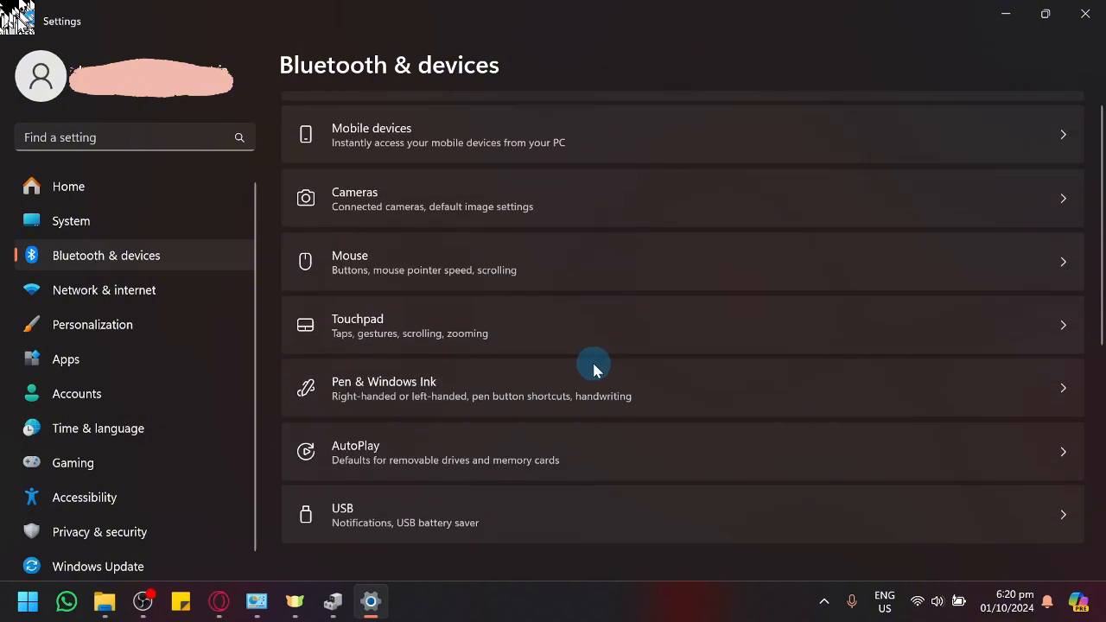
pyautogui.scroll(2, 593, 365)
pyautogui.scroll(3, 699, 396)
pyautogui.scroll(-3, 699, 397)
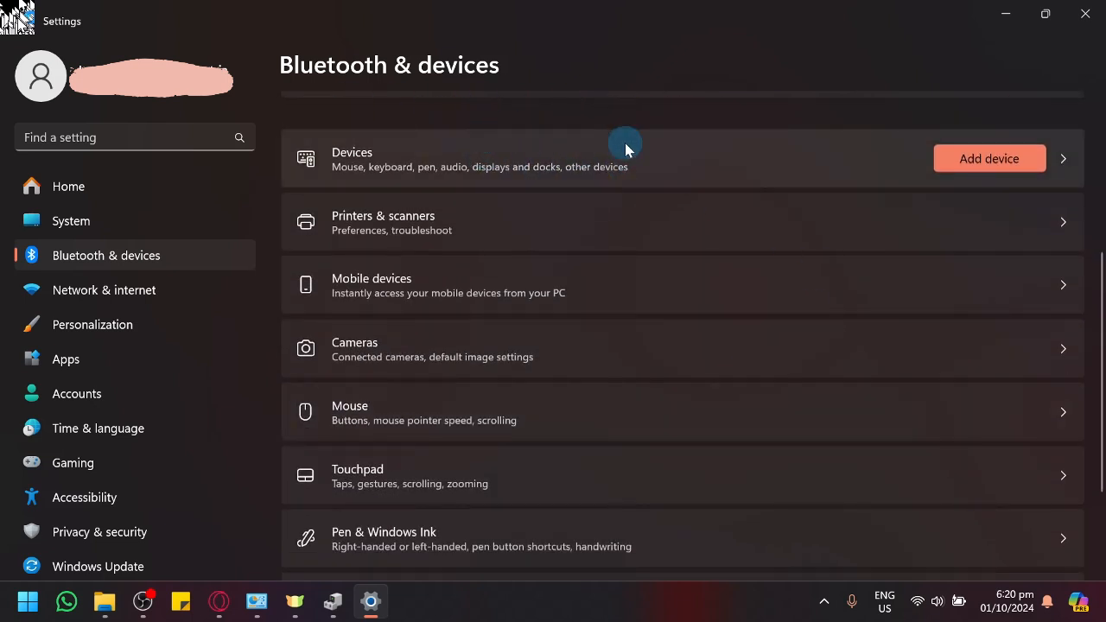
pyautogui.scroll(-2, 740, 358)
pyautogui.scroll(2, 742, 352)
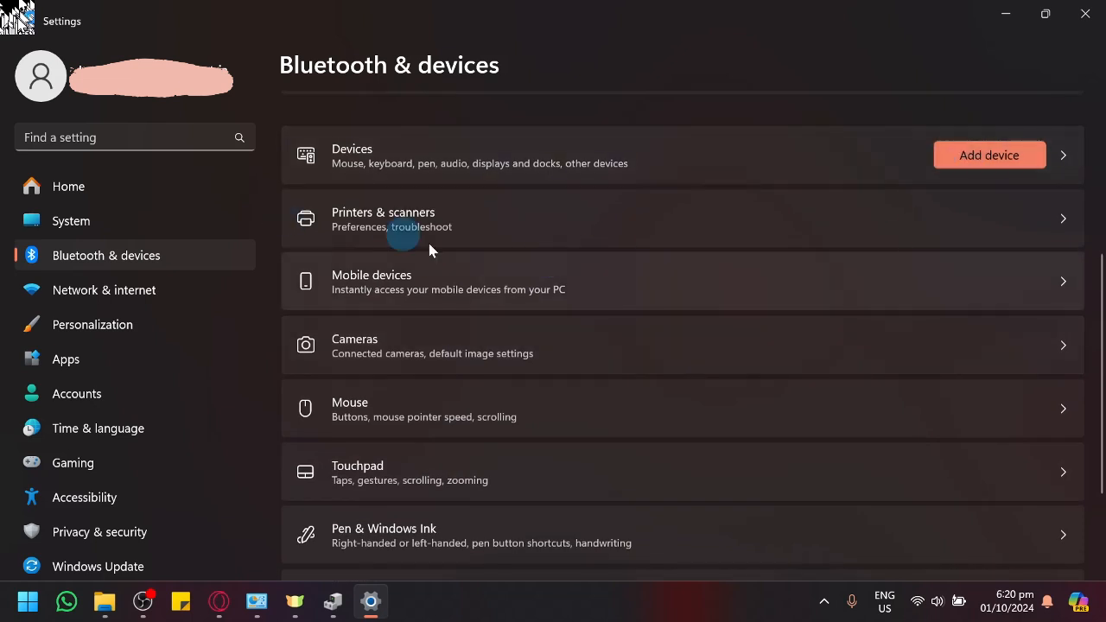
pyautogui.click(511, 156)
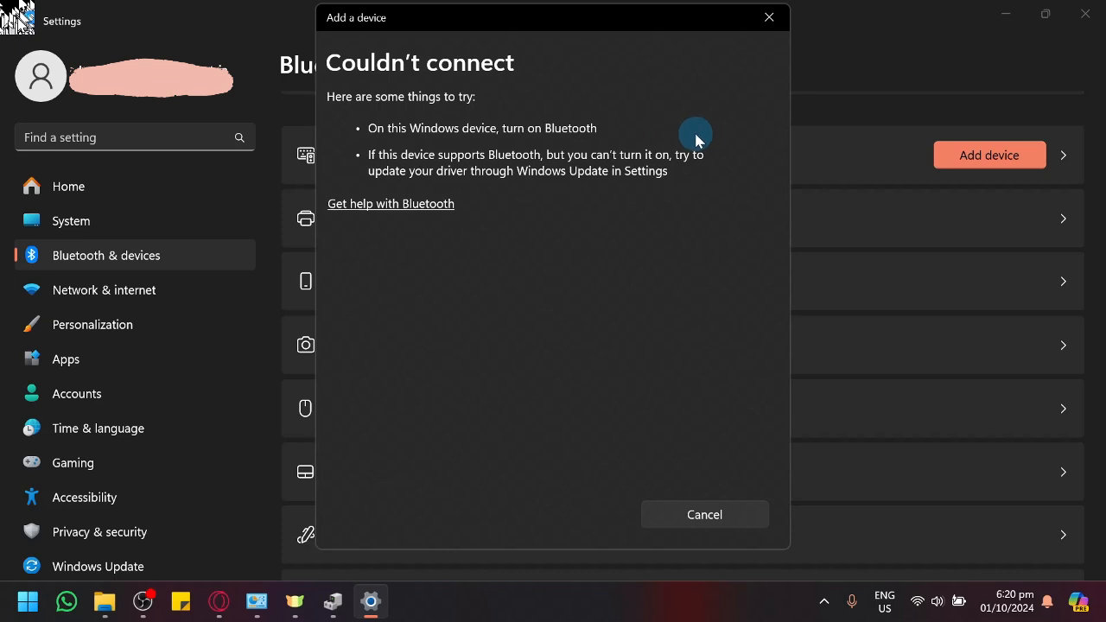
pyautogui.click(769, 17)
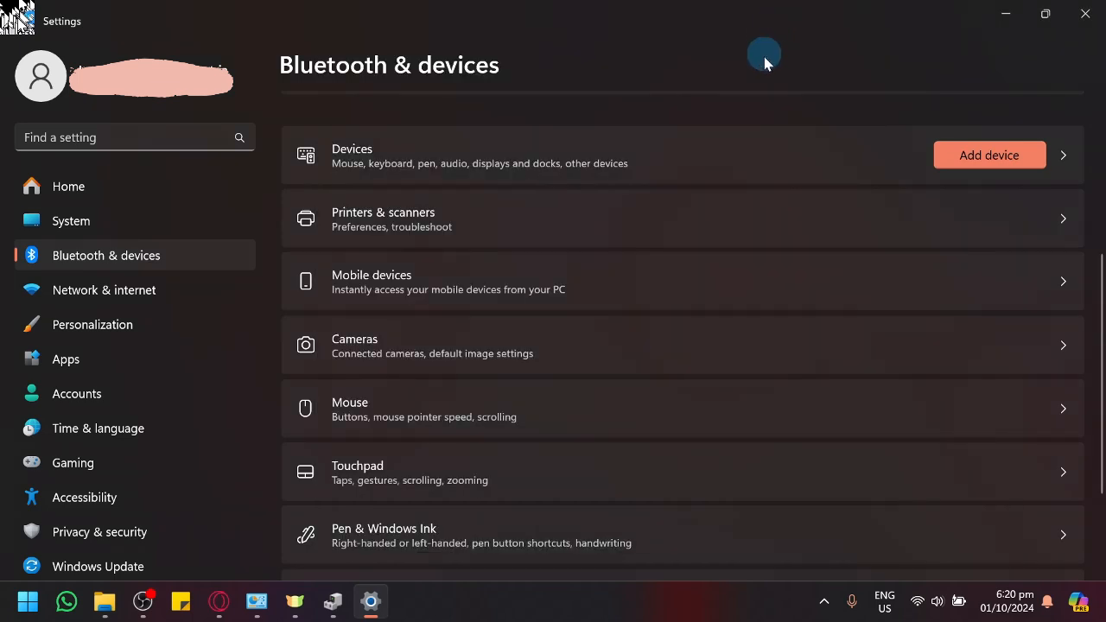
pyautogui.click(1084, 13)
# Launch Device Manager and browse Network adapters and the Bluetooth category.
pyautogui.click(330, 601)
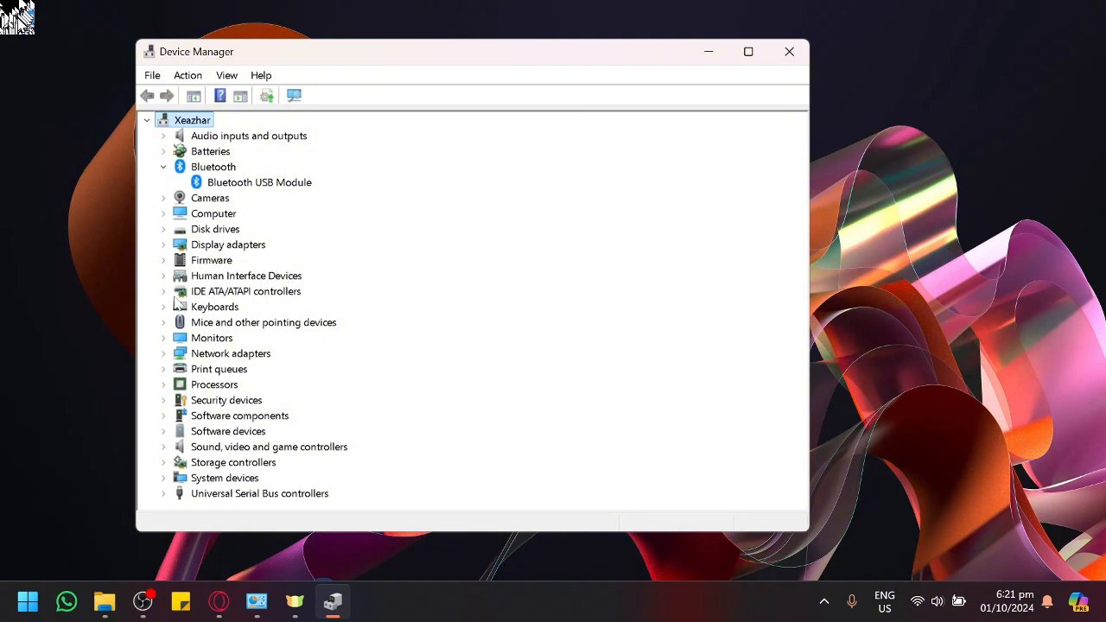
pyautogui.click(163, 353)
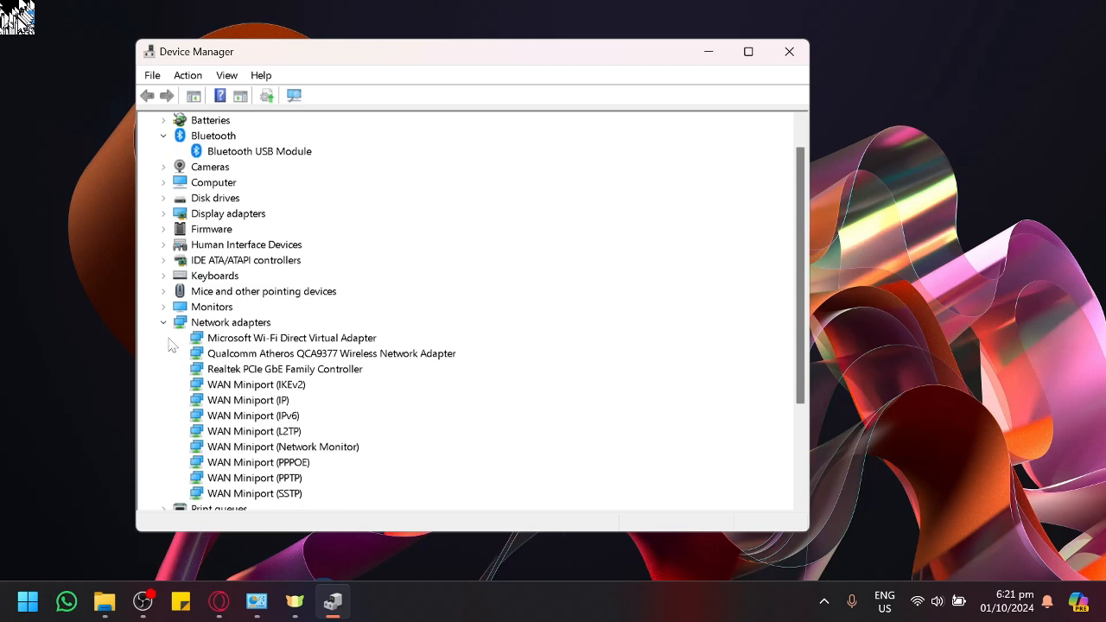
pyautogui.click(163, 322)
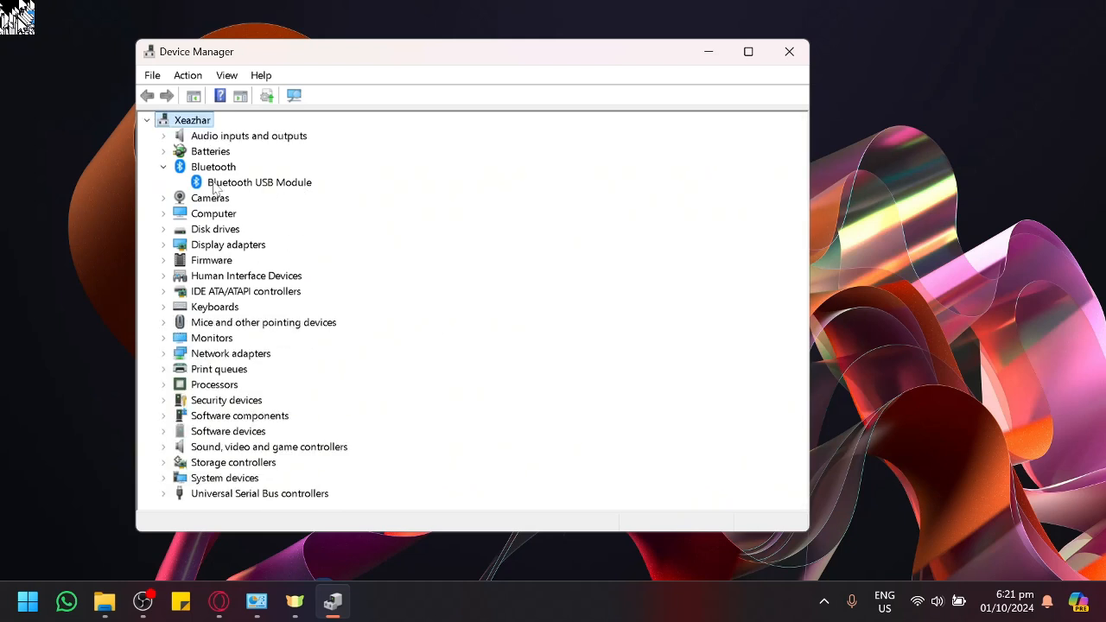
pyautogui.click(163, 167)
# Update the Bluetooth USB Module driver via automatic search; best driver already installed.
pyautogui.rightClick(250, 182)
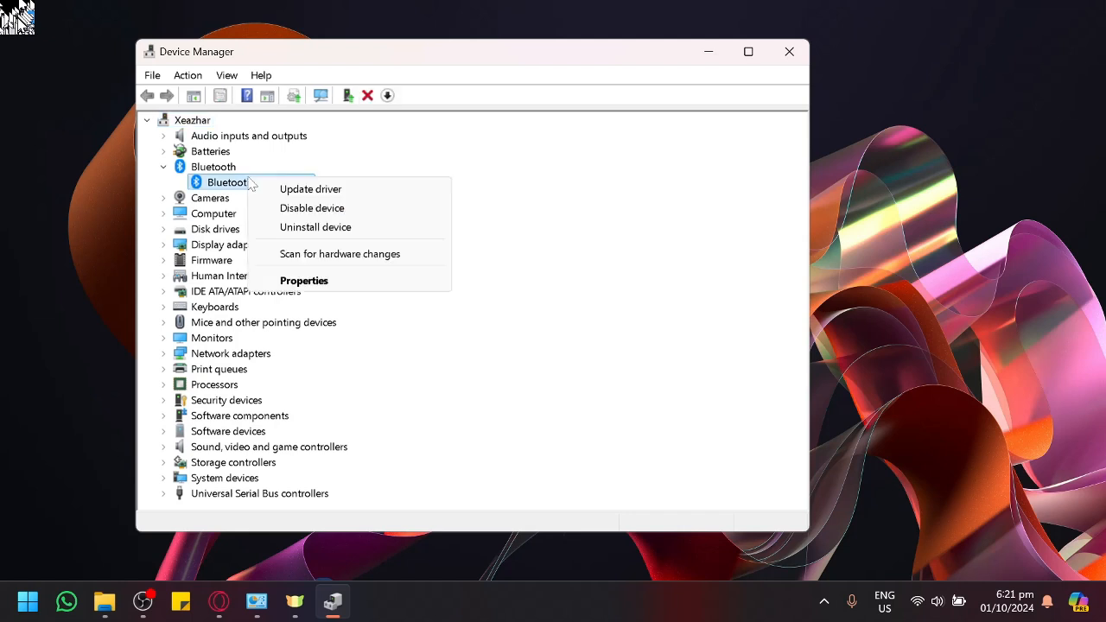
pyautogui.click(308, 190)
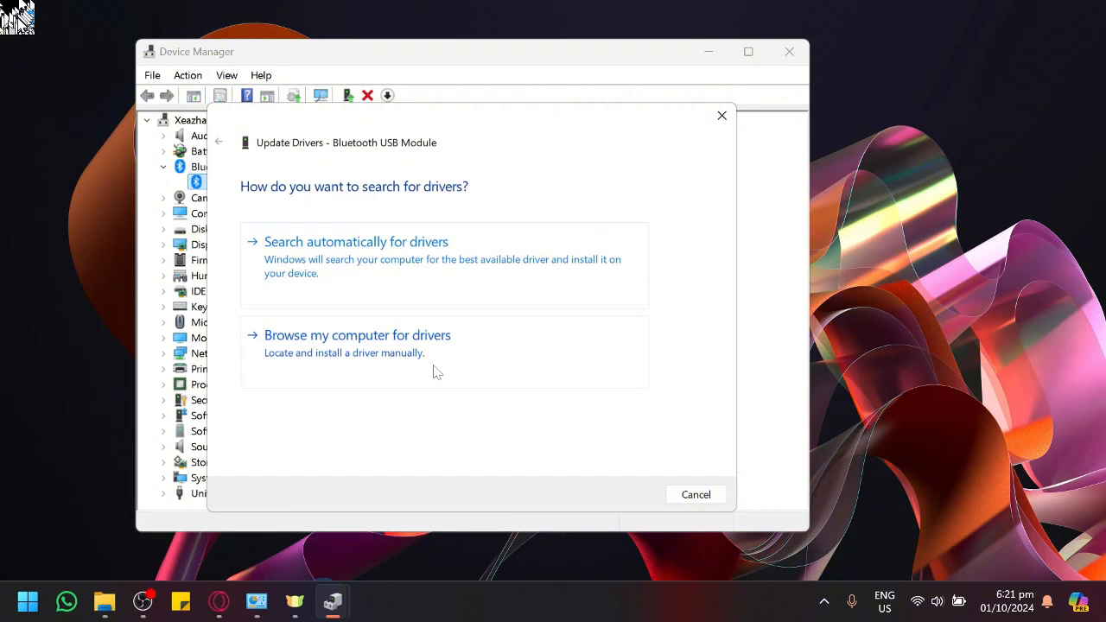
pyautogui.click(532, 290)
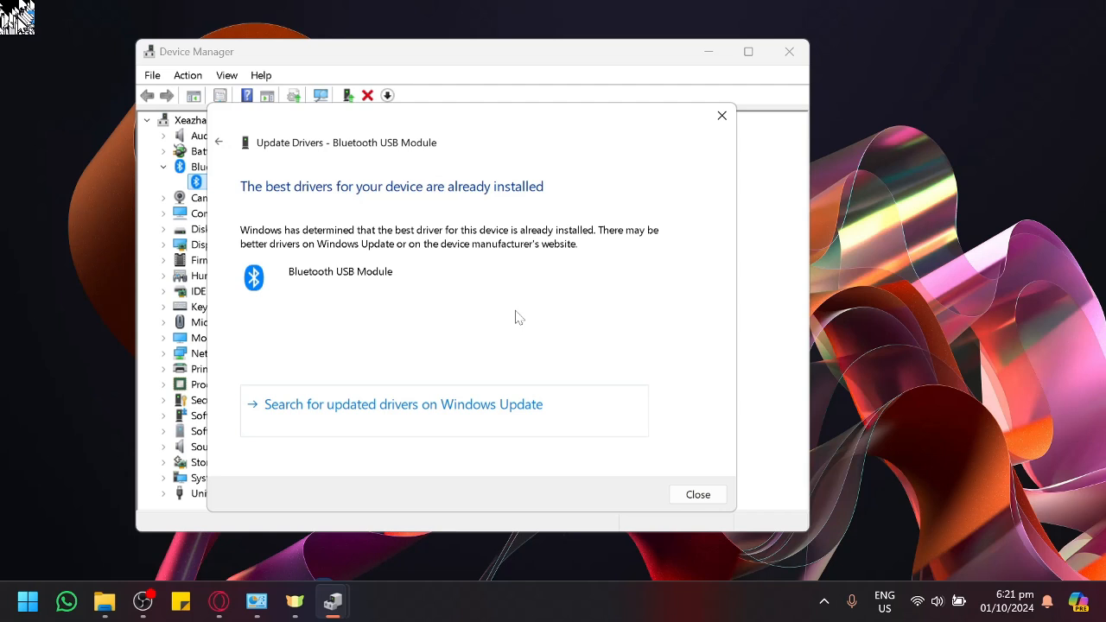
pyautogui.click(721, 115)
pyautogui.rightClick(248, 184)
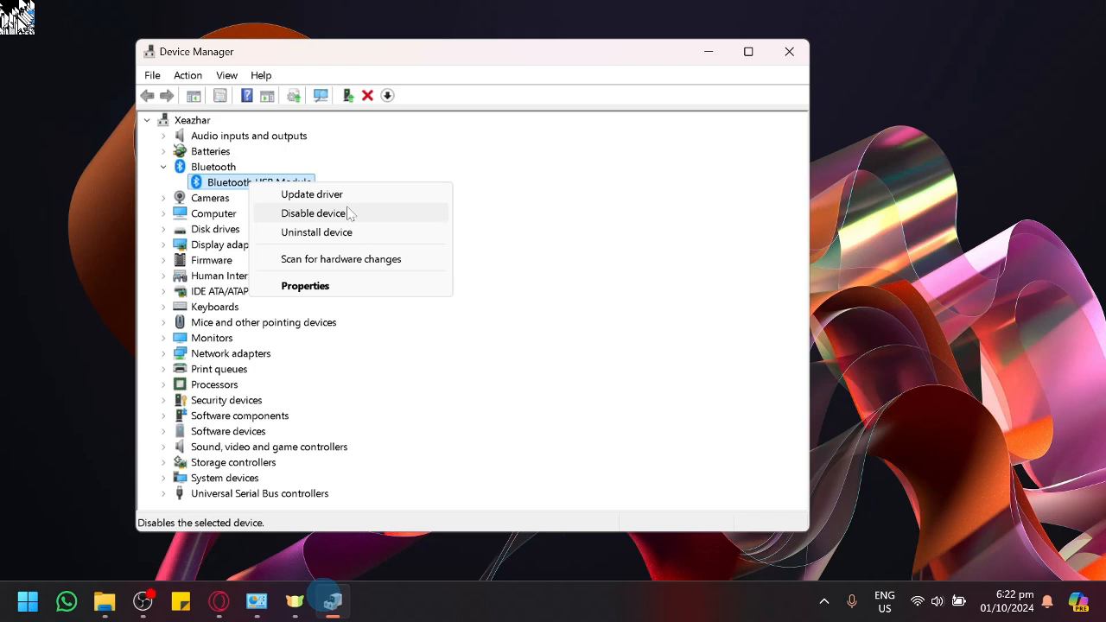
pyautogui.click(332, 288)
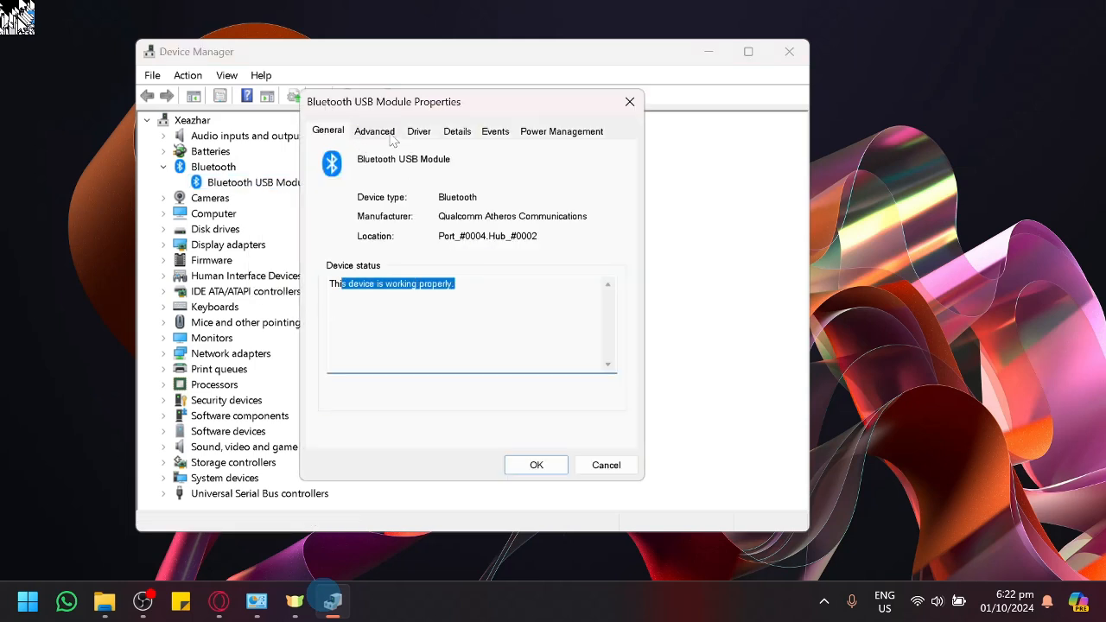
pyautogui.click(391, 133)
pyautogui.click(420, 133)
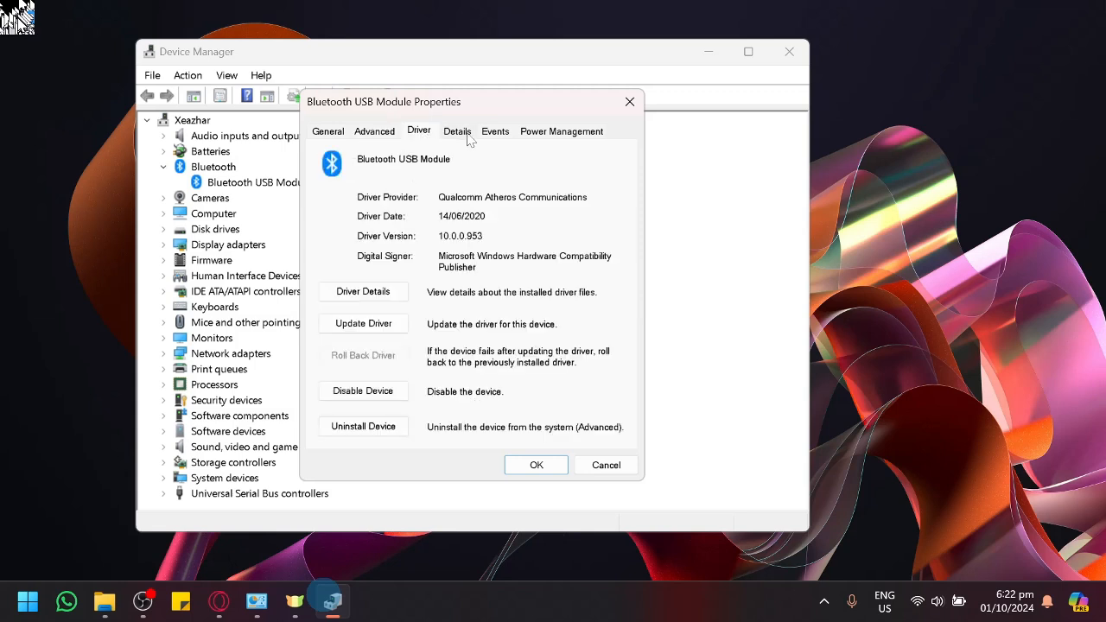
pyautogui.click(470, 136)
pyautogui.click(421, 138)
pyautogui.click(485, 139)
pyautogui.click(539, 138)
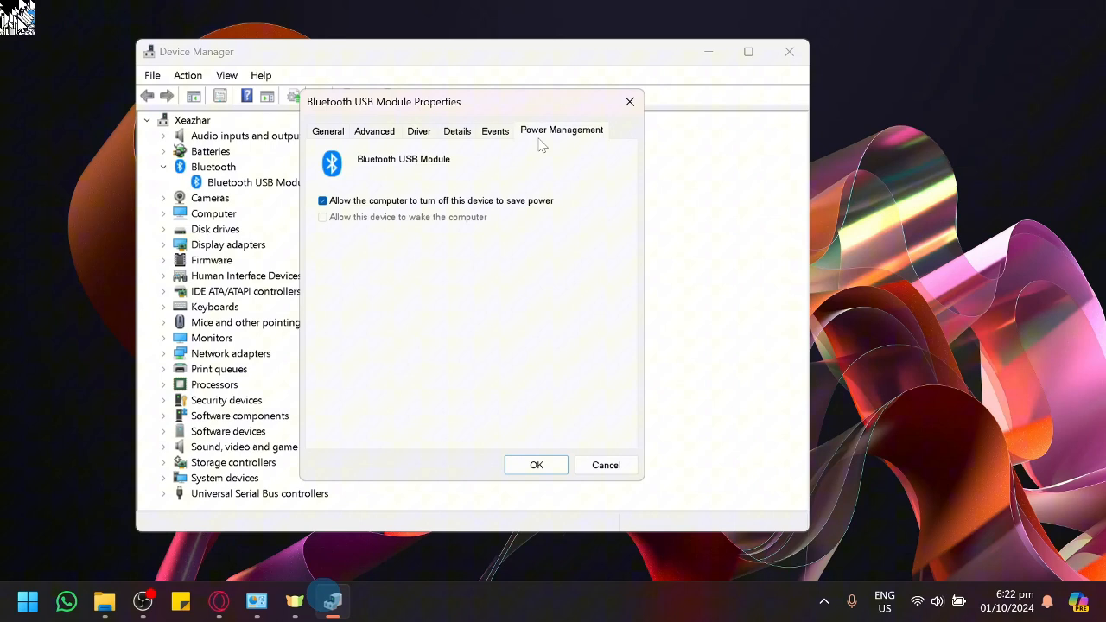
pyautogui.click(374, 134)
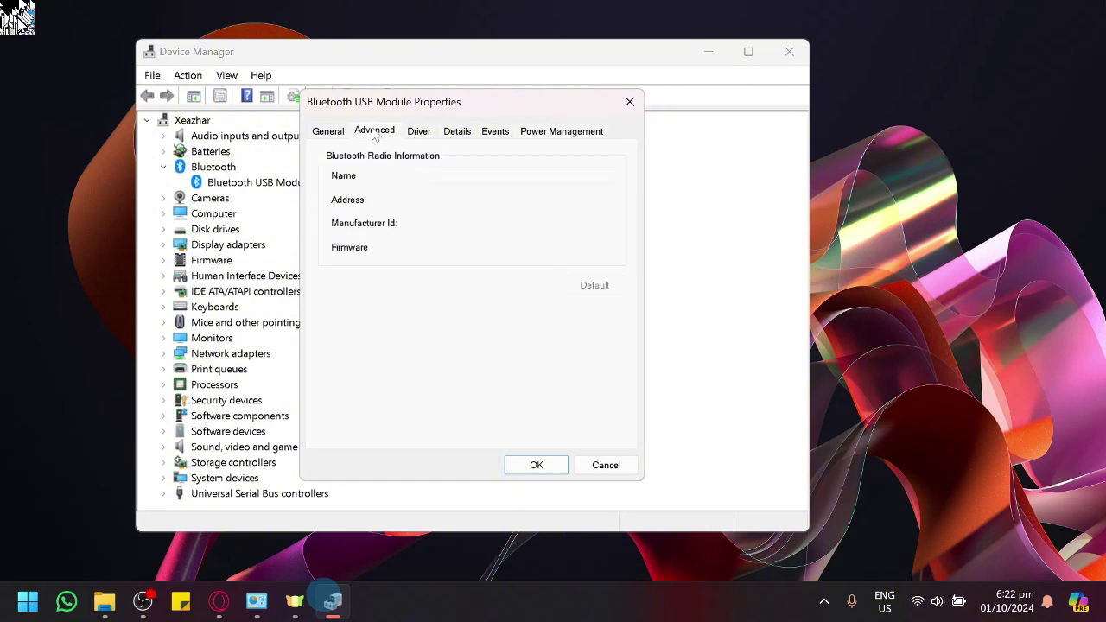
pyautogui.click(425, 138)
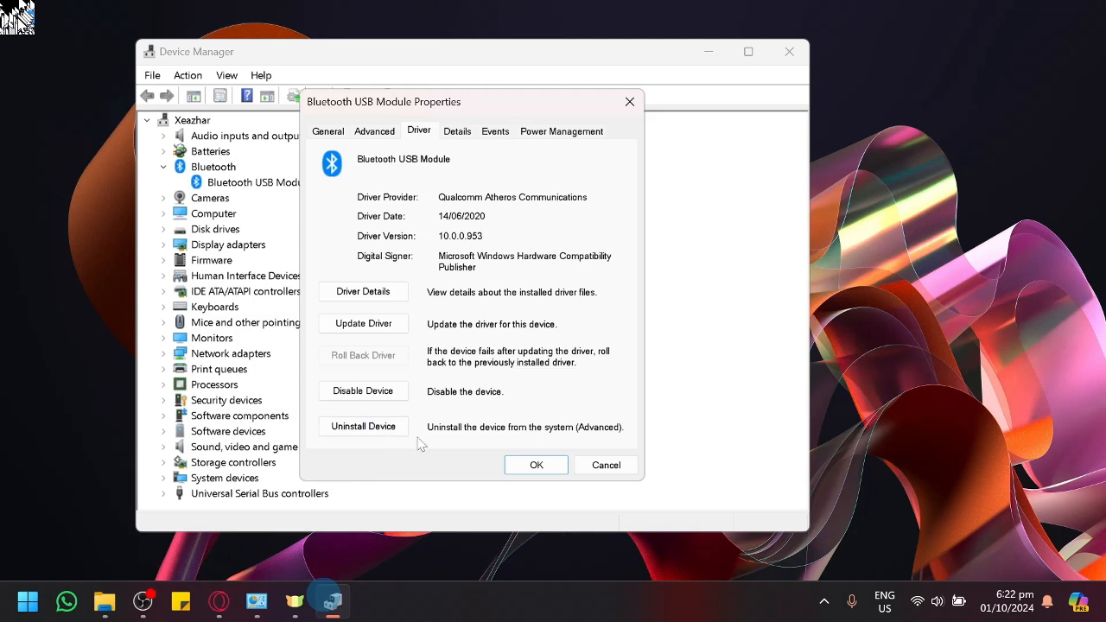
pyautogui.click(629, 102)
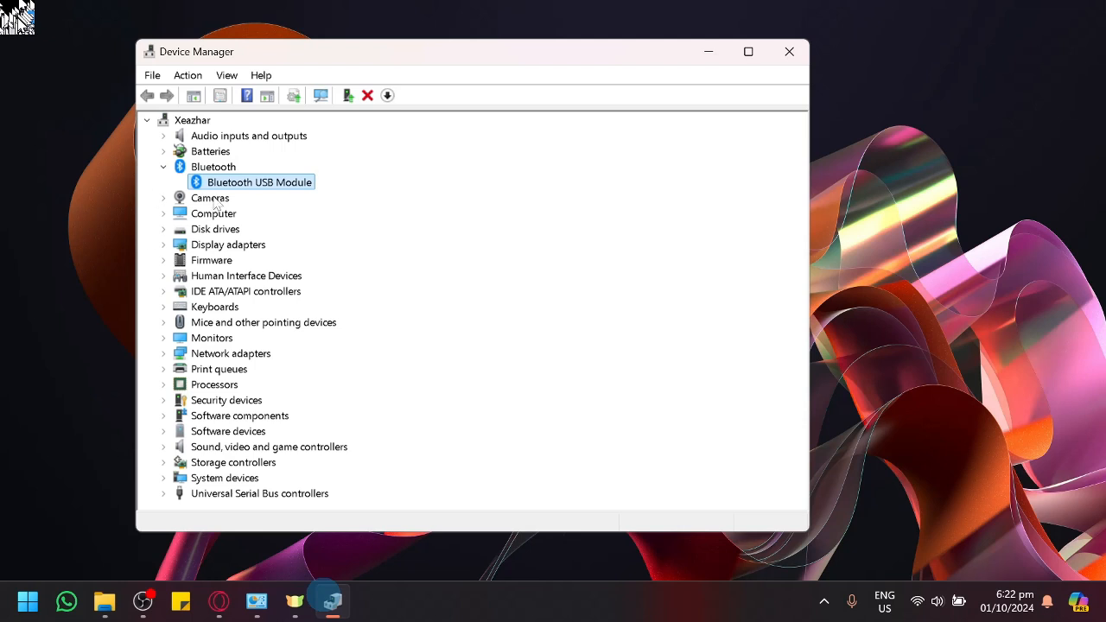
# Start Add legacy hardware from the Action menu.
pyautogui.click(184, 78)
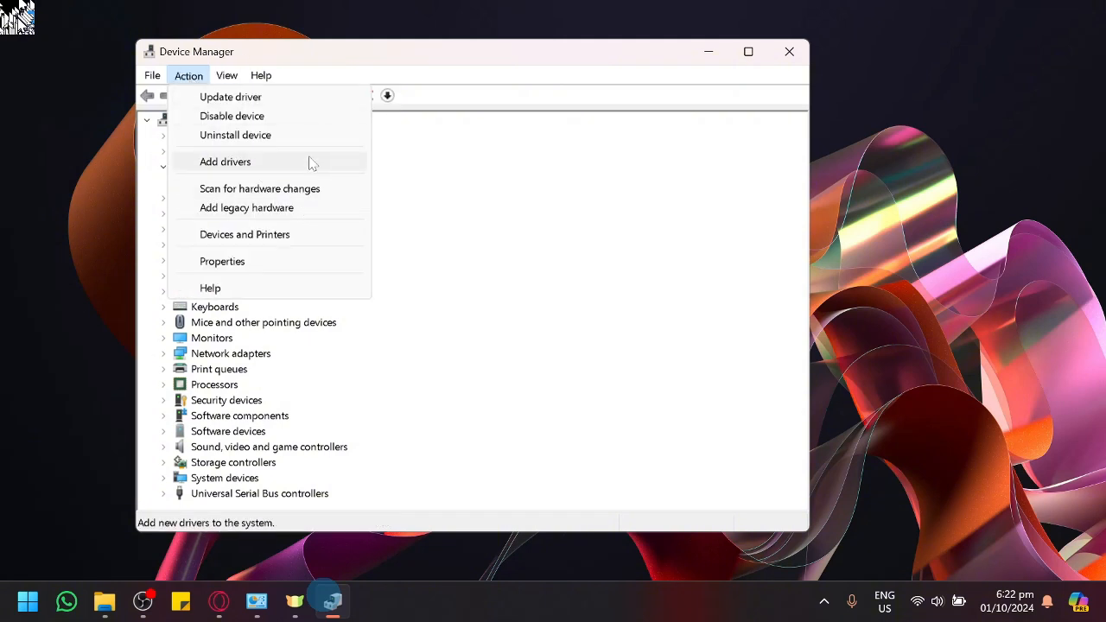
pyautogui.click(294, 212)
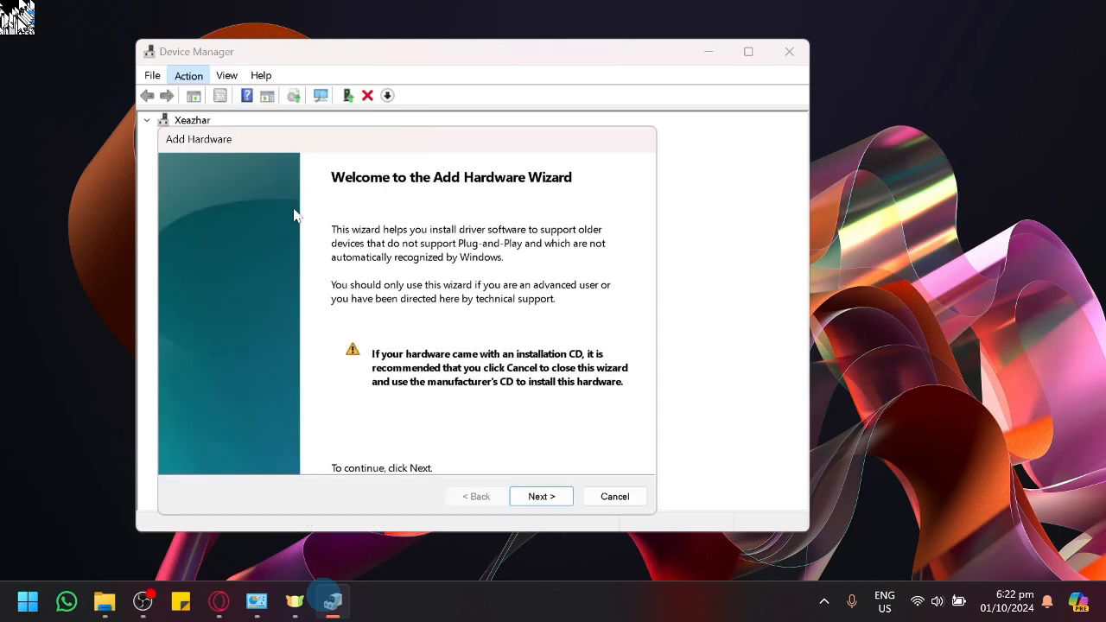
# Advance the wizard through the automatic search to the common hardware types list.
pyautogui.click(550, 507)
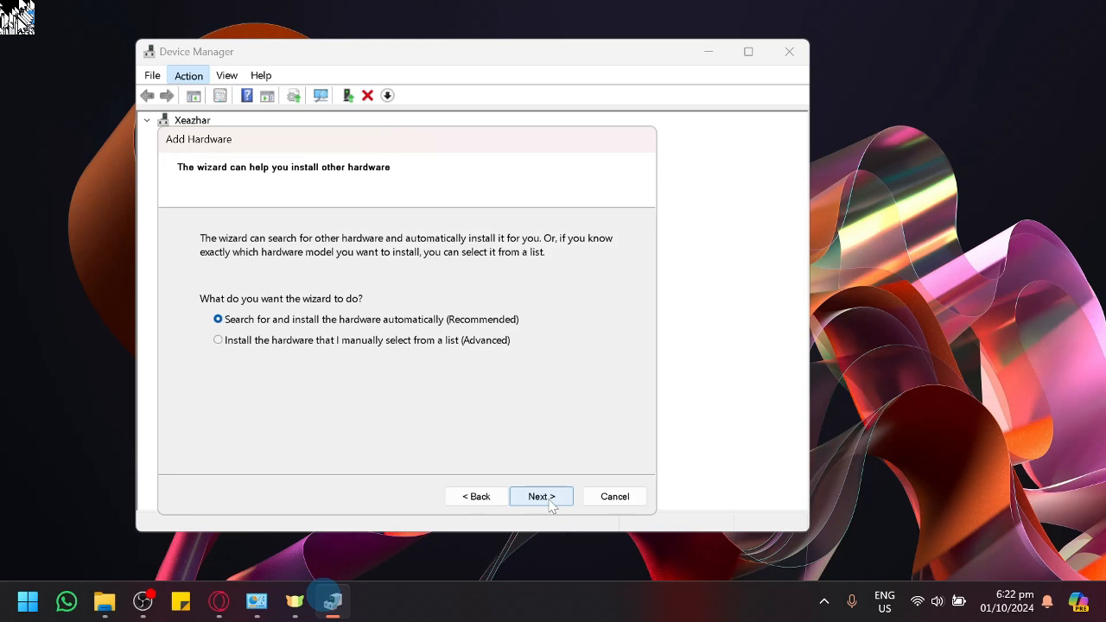
pyautogui.click(553, 506)
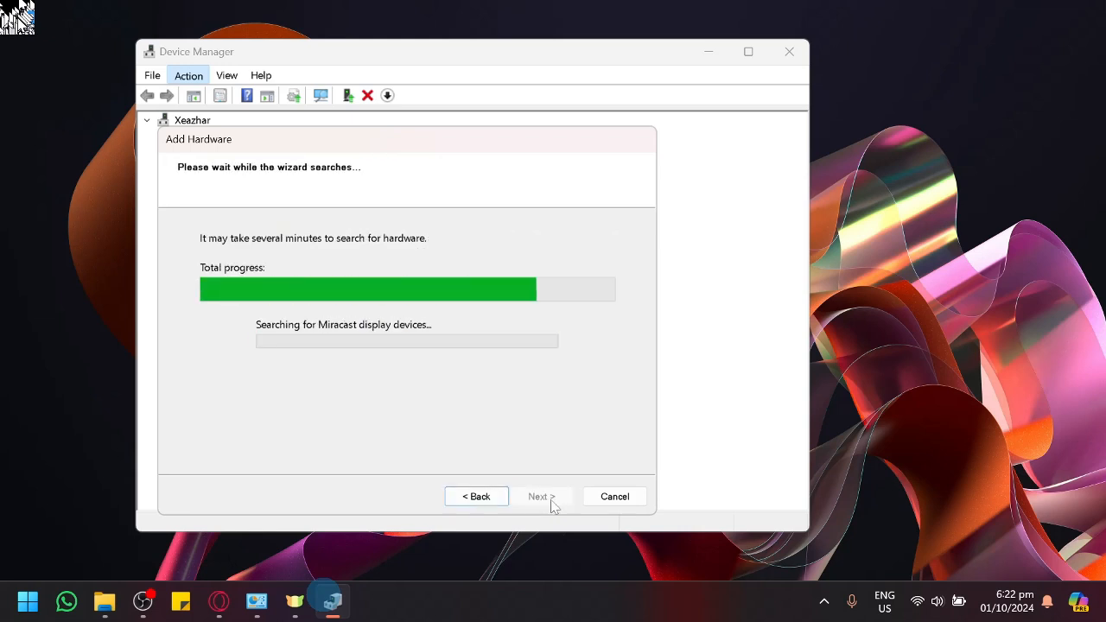
pyautogui.click(553, 507)
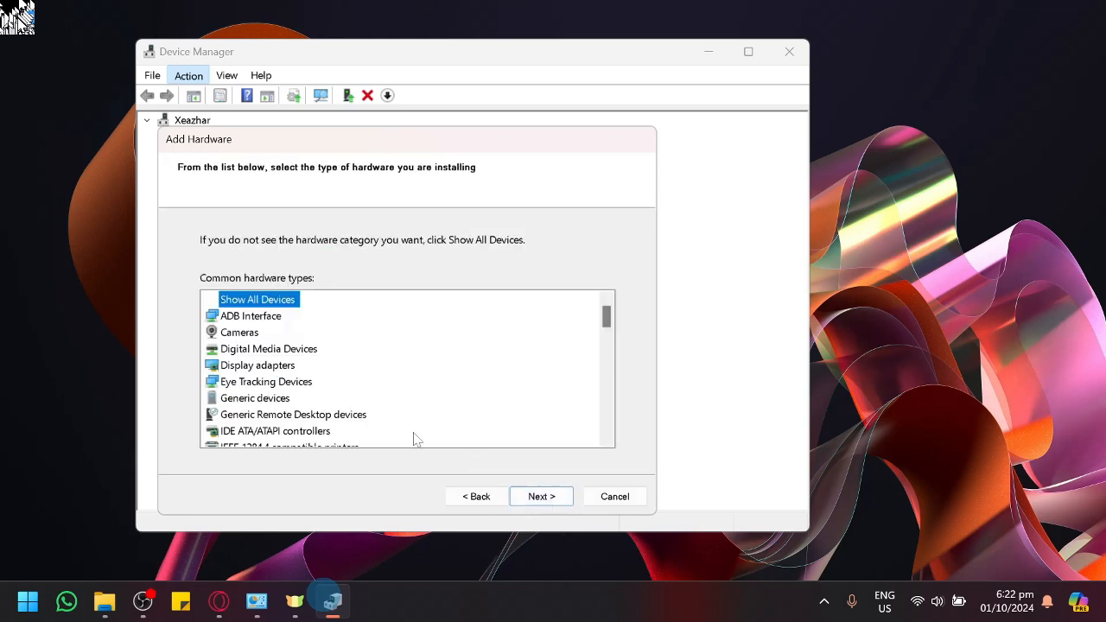
pyautogui.scroll(-5, 250, 367)
pyautogui.scroll(-4, 251, 367)
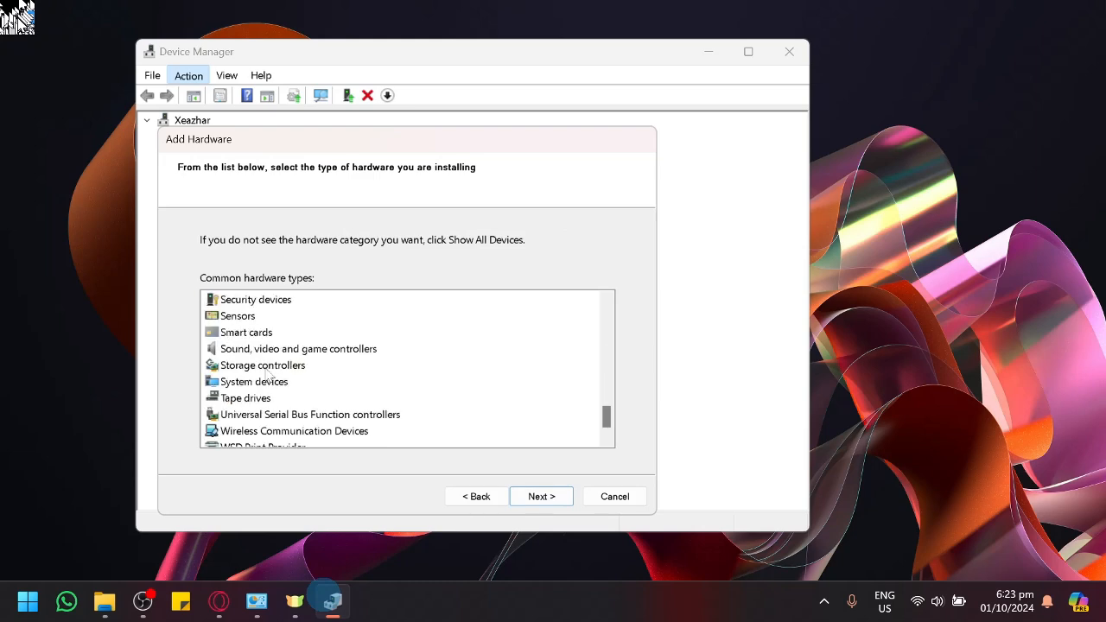
pyautogui.scroll(-1, 266, 373)
pyautogui.scroll(6, 266, 373)
pyautogui.scroll(4, 269, 379)
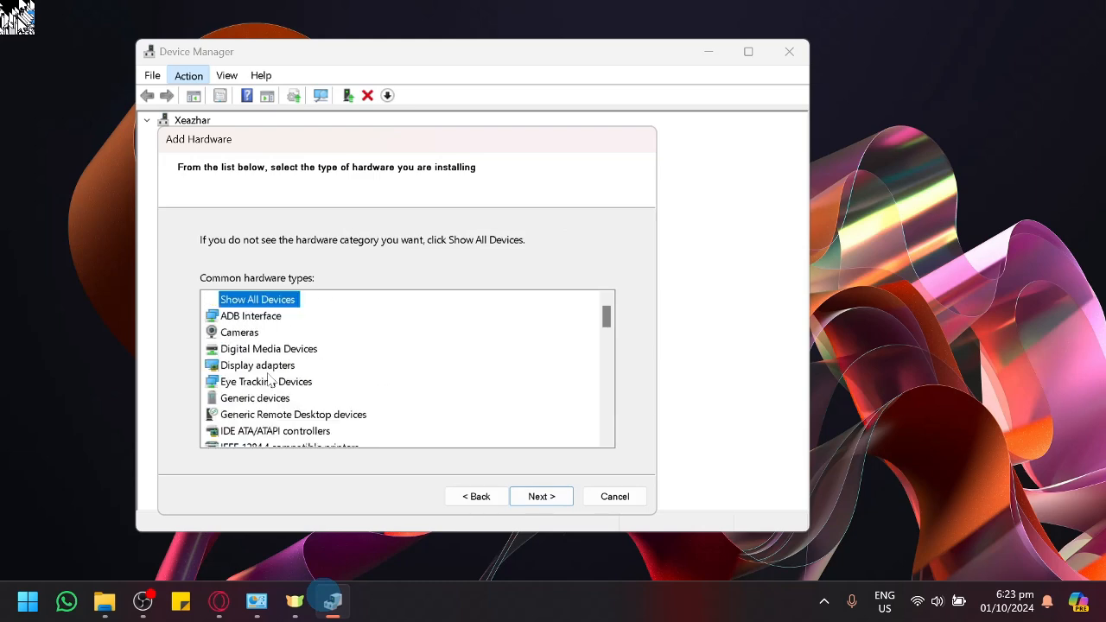
pyautogui.scroll(-2, 268, 345)
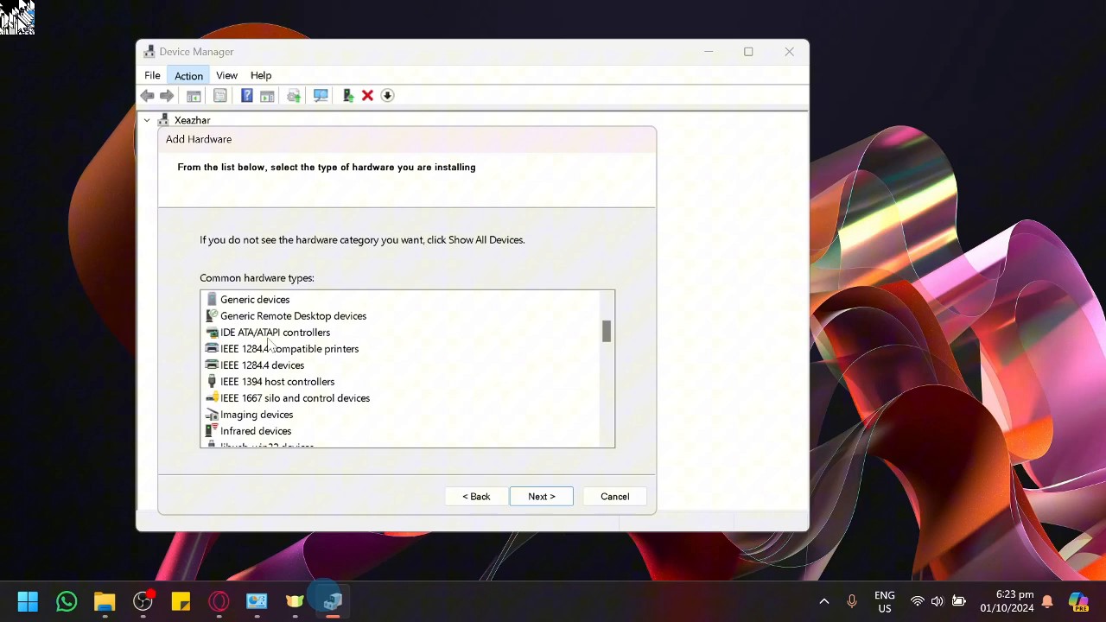
pyautogui.scroll(-2, 267, 345)
pyautogui.scroll(-8, 269, 350)
pyautogui.scroll(-1, 269, 354)
pyautogui.scroll(3, 269, 364)
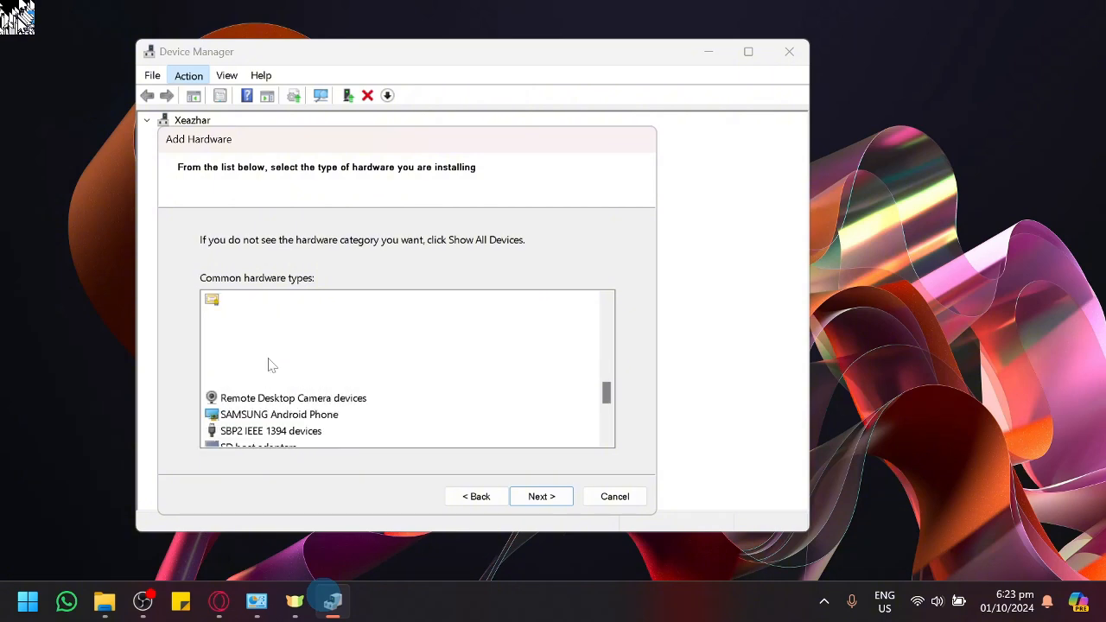
pyautogui.scroll(5, 268, 365)
pyautogui.scroll(4, 268, 364)
pyautogui.scroll(1, 267, 365)
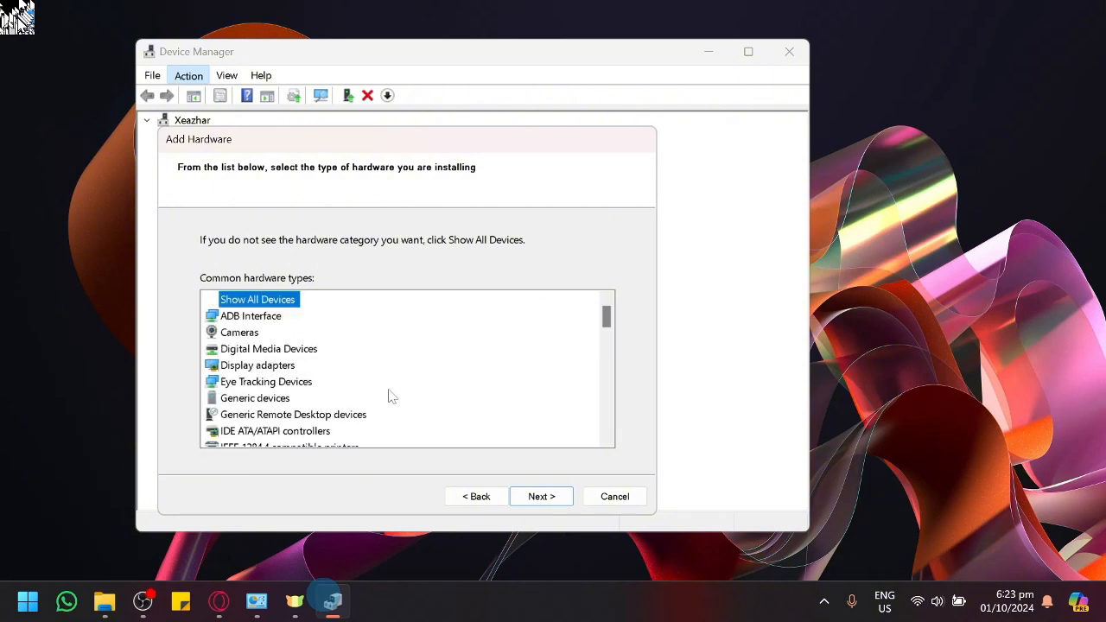
# Cancel the Add Hardware wizard without installing anything.
pyautogui.click(614, 497)
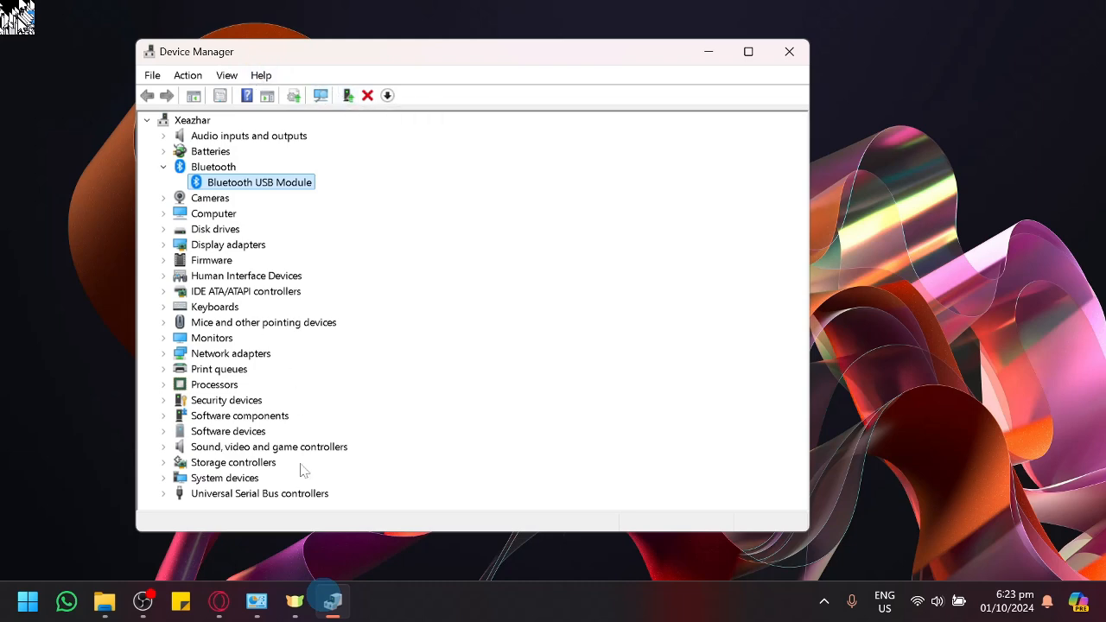
# Review the AMD, GeForce and Microsoft driver pages, then return to the ChatGPT conversation.
pyautogui.moveTo(219, 601)
pyautogui.click(346, 518)
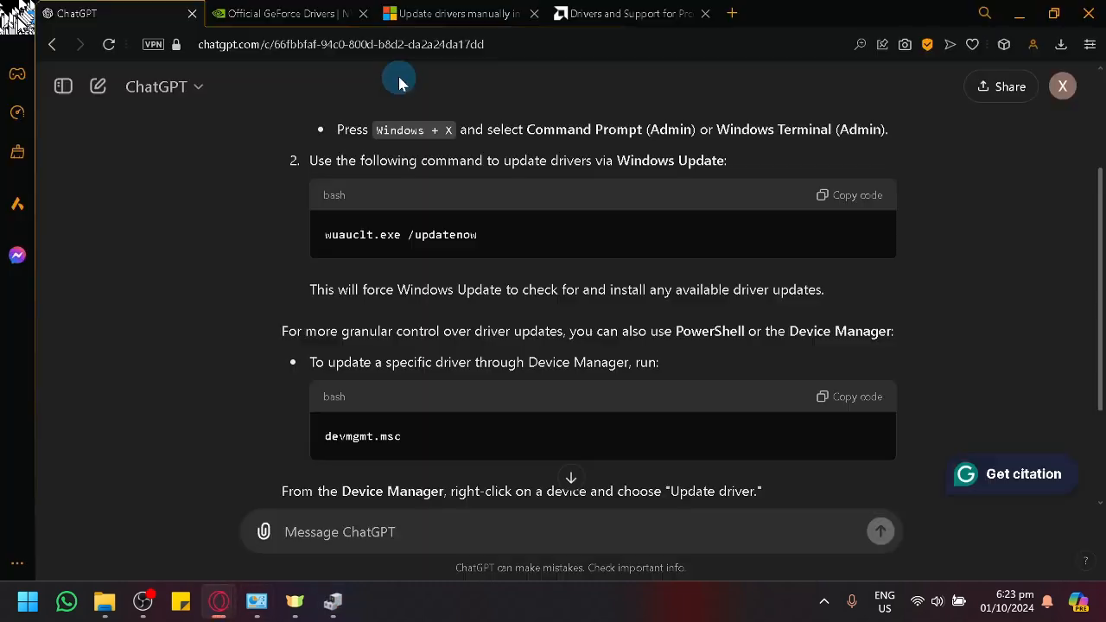
pyautogui.click(622, 13)
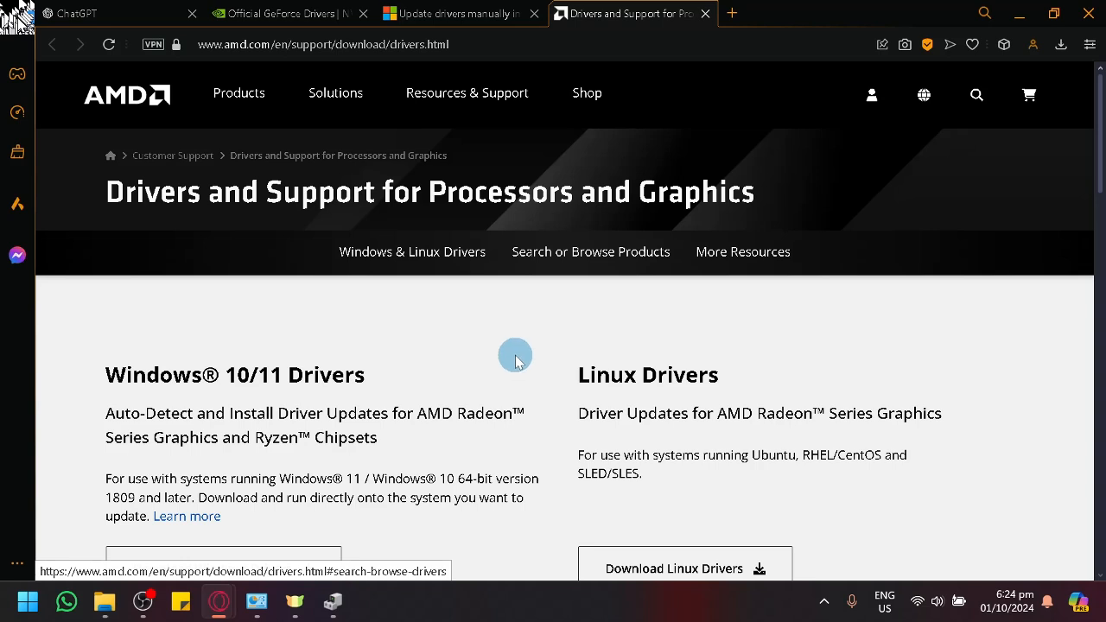
pyautogui.scroll(-2, 517, 359)
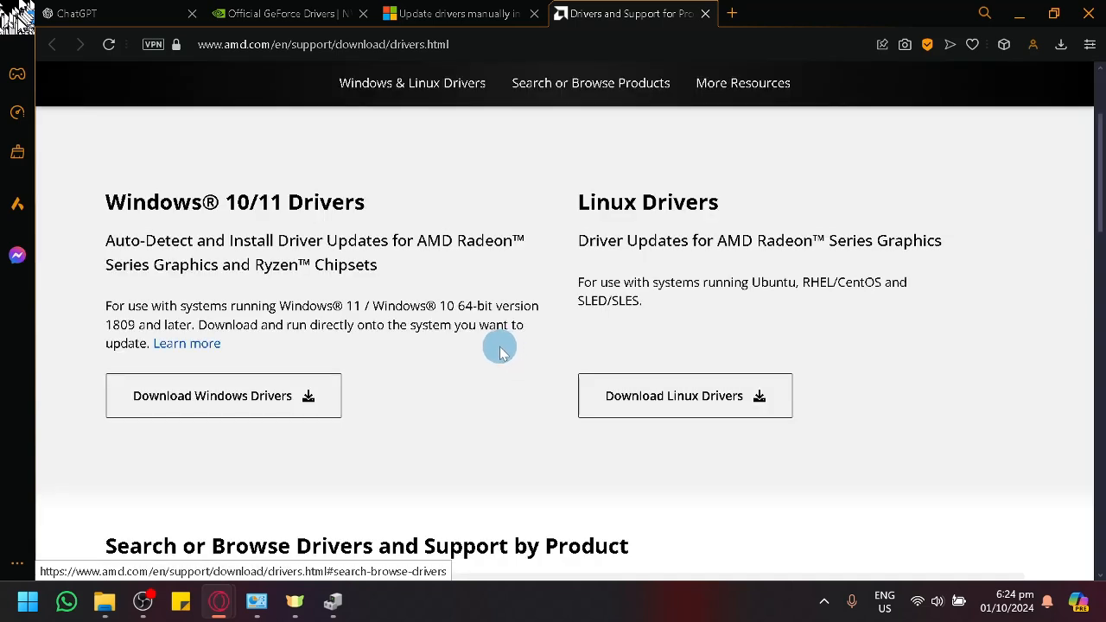
pyautogui.click(248, 12)
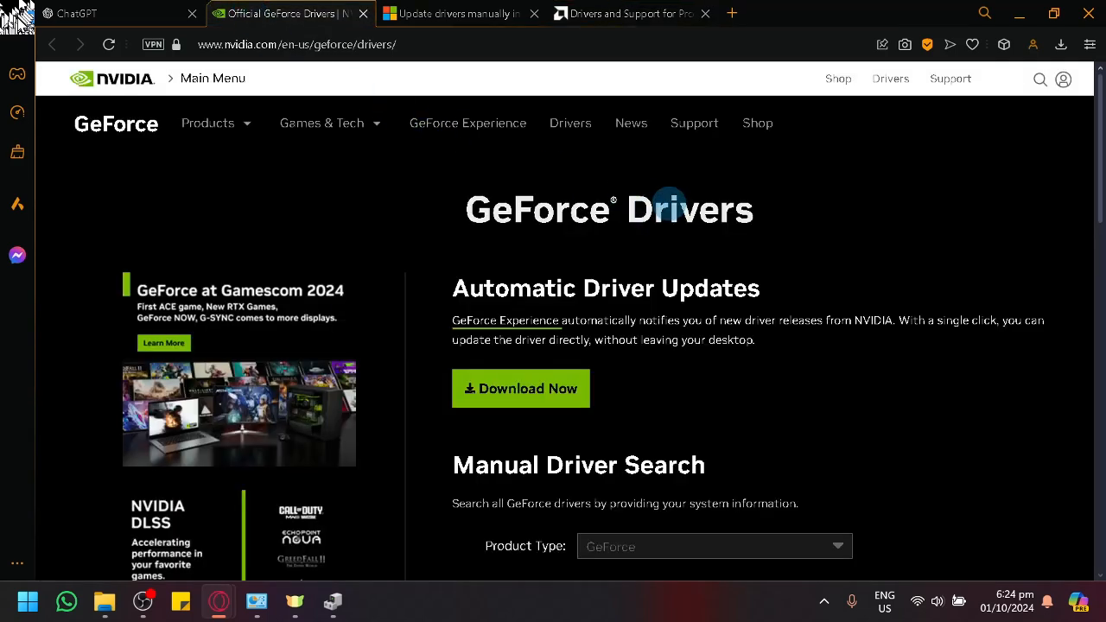
pyautogui.click(661, 12)
pyautogui.scroll(-8, 449, 296)
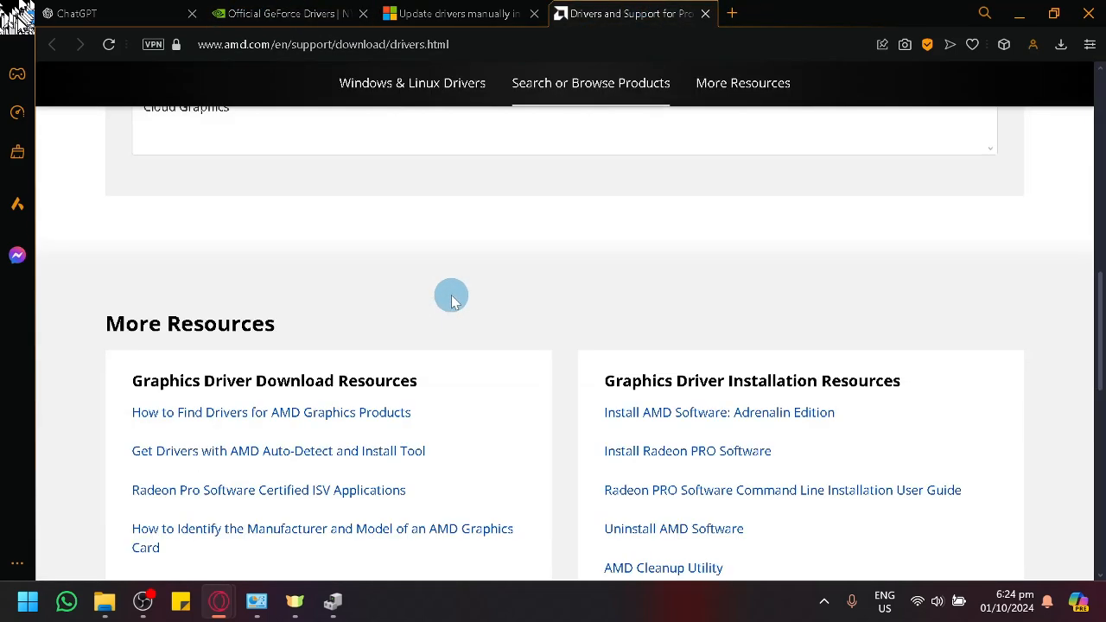
pyautogui.scroll(2, 449, 296)
pyautogui.scroll(8, 449, 298)
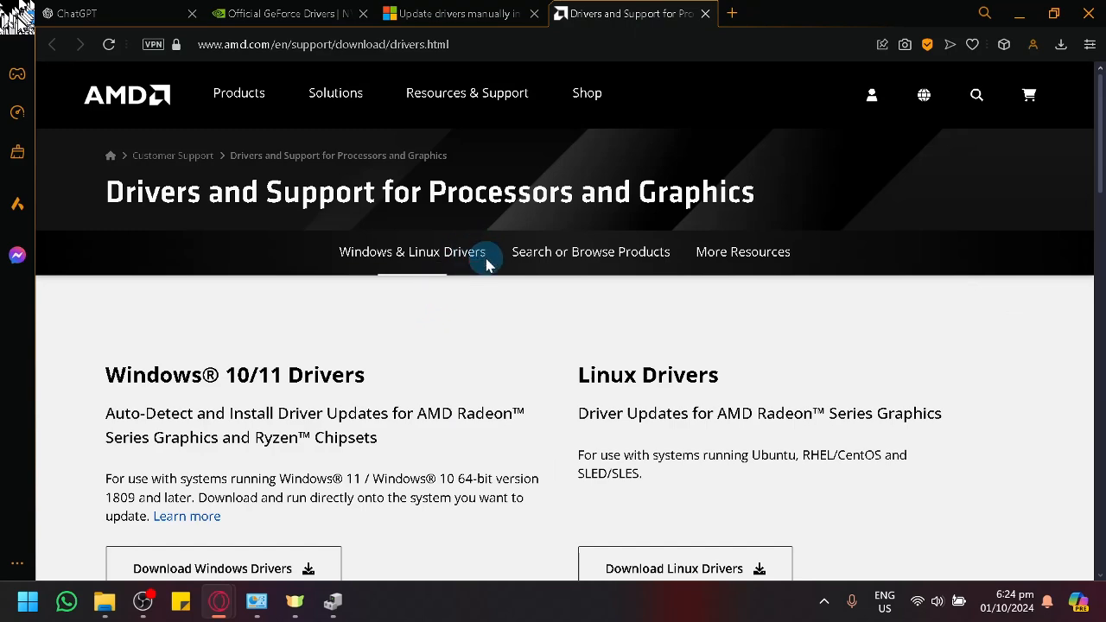
pyautogui.click(428, 8)
pyautogui.scroll(2, 562, 328)
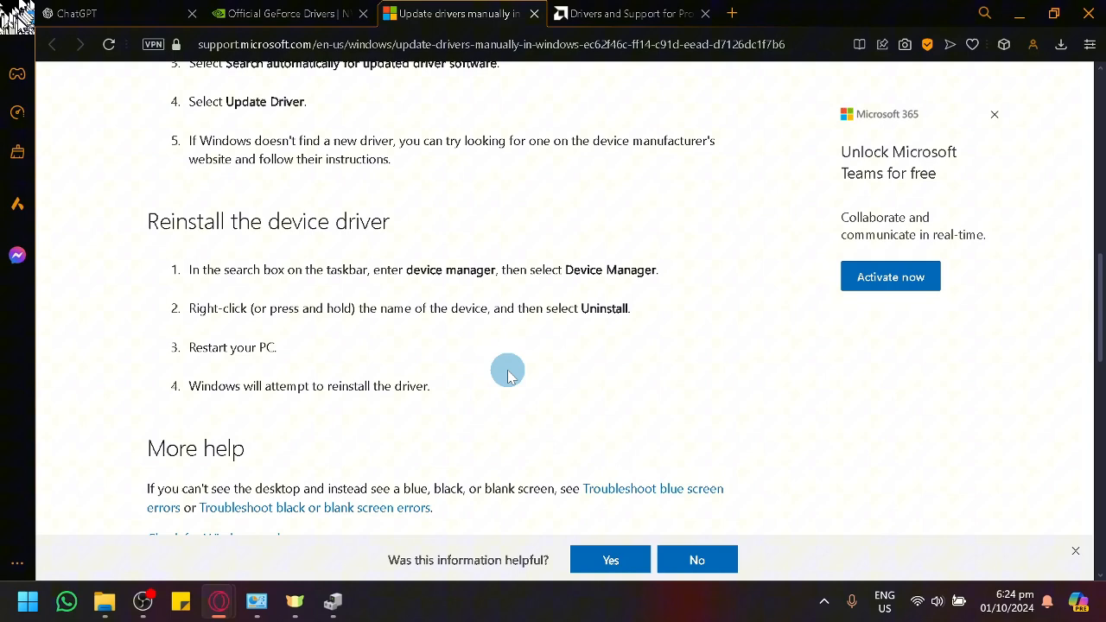
pyautogui.scroll(4, 507, 373)
pyautogui.scroll(4, 486, 378)
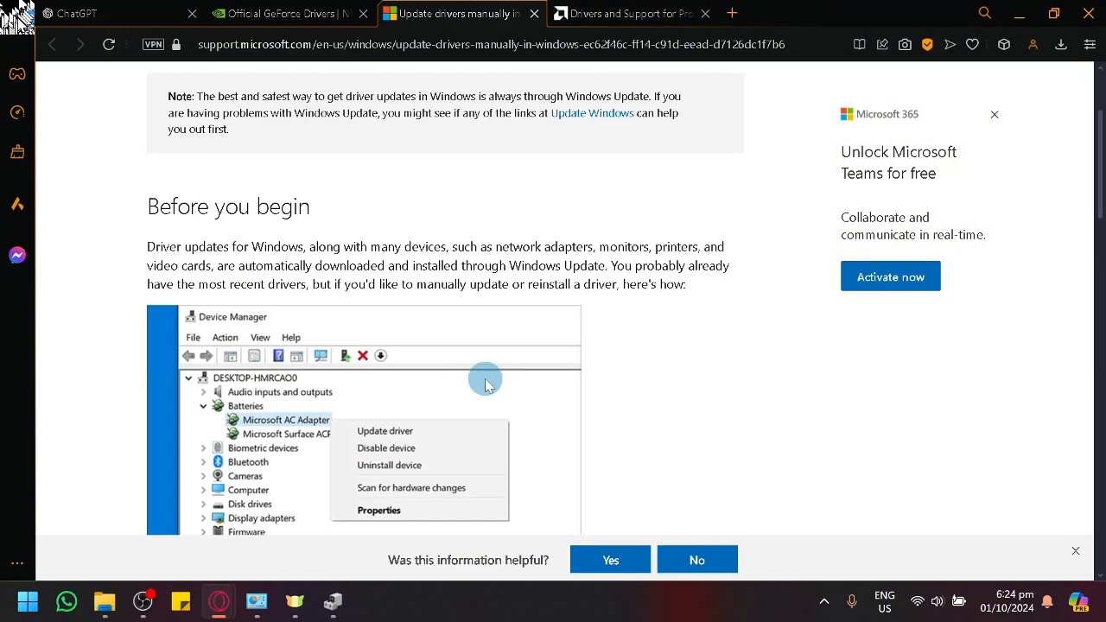
pyautogui.click(77, 13)
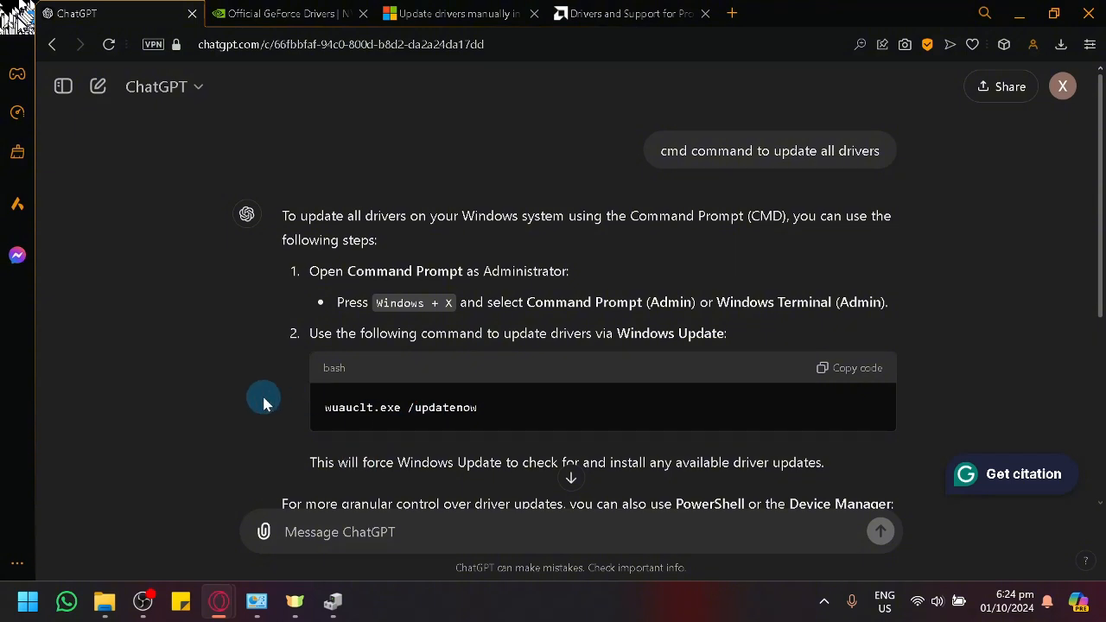
# Show Windows quick settings, revealing Wi-Fi connected and Bluetooth off.
pyautogui.click(918, 600)
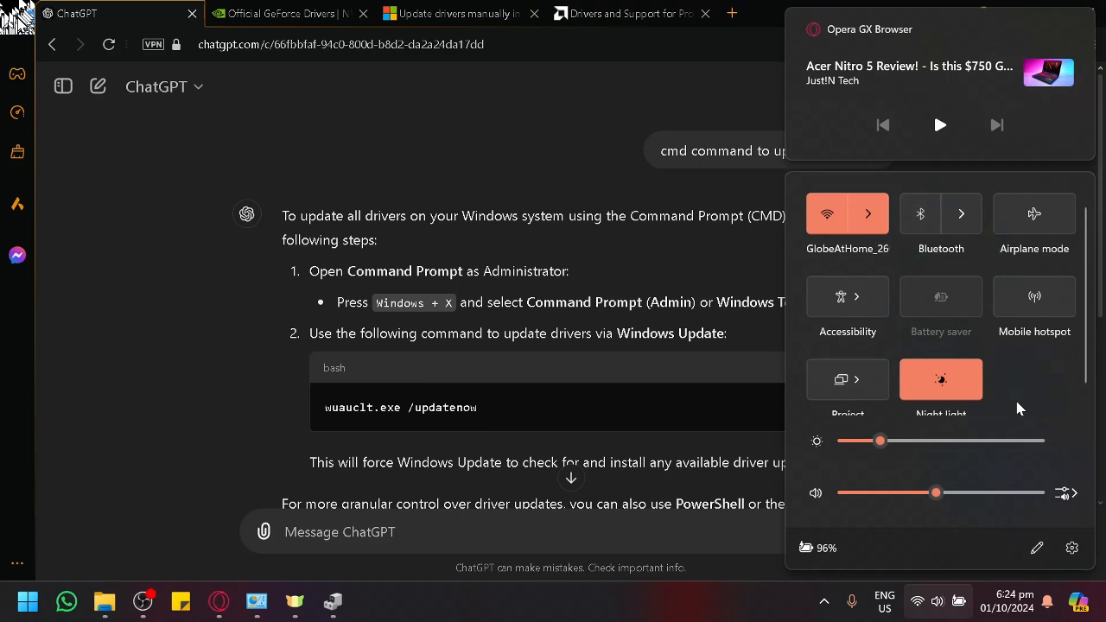
# Enter Quick Settings edit mode and unpin the Cast, Project, Mobile hotspot and Accessibility tiles.
pyautogui.click(1037, 548)
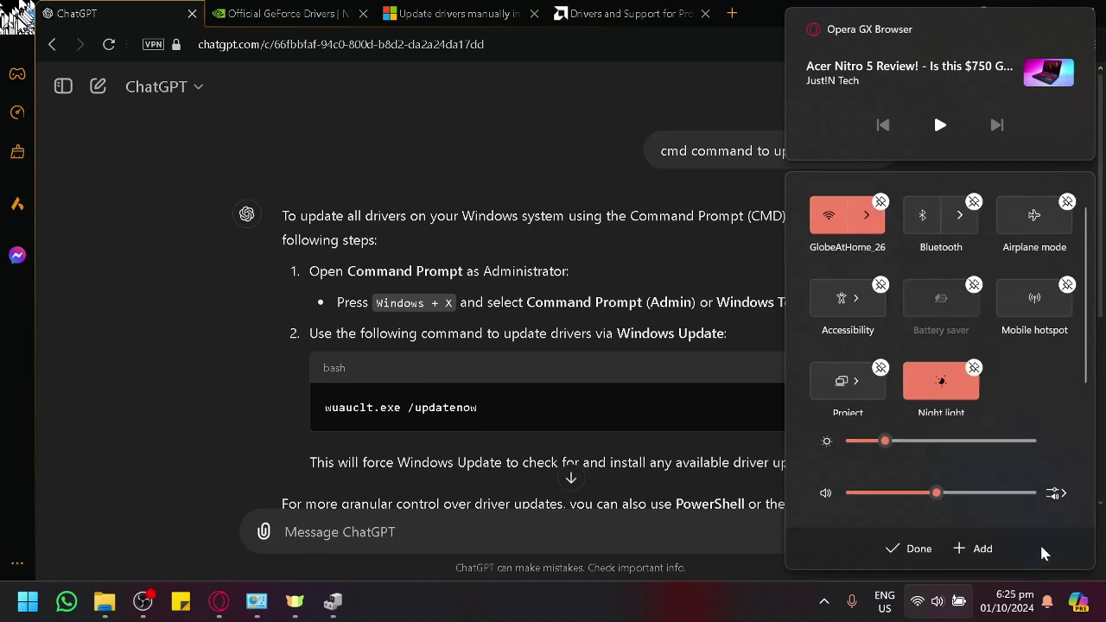
pyautogui.click(976, 548)
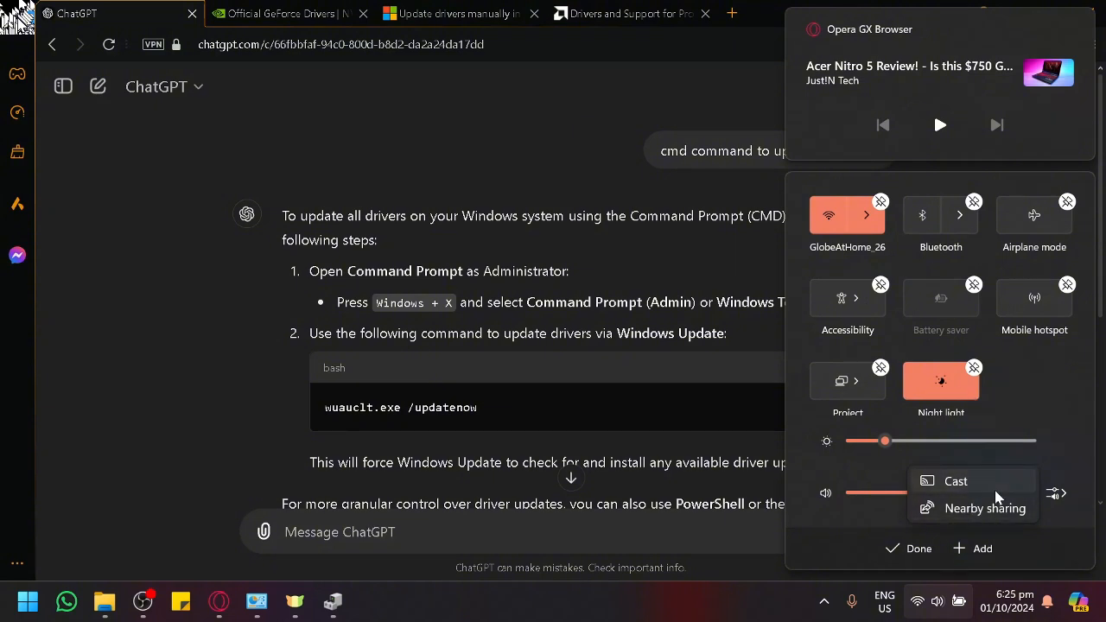
pyautogui.click(993, 481)
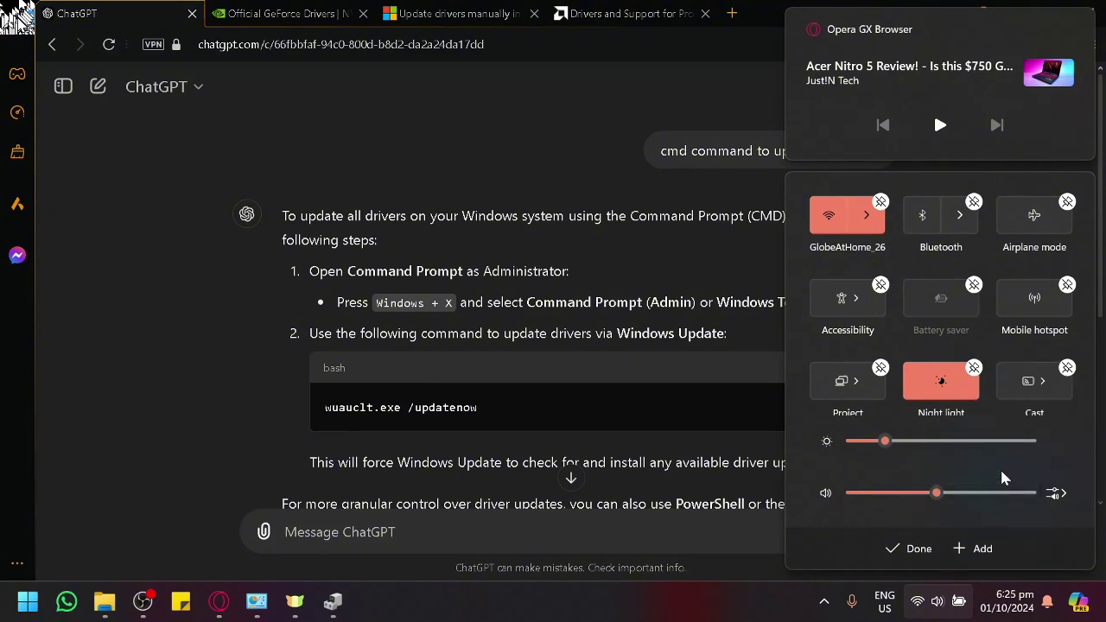
pyautogui.click(1067, 369)
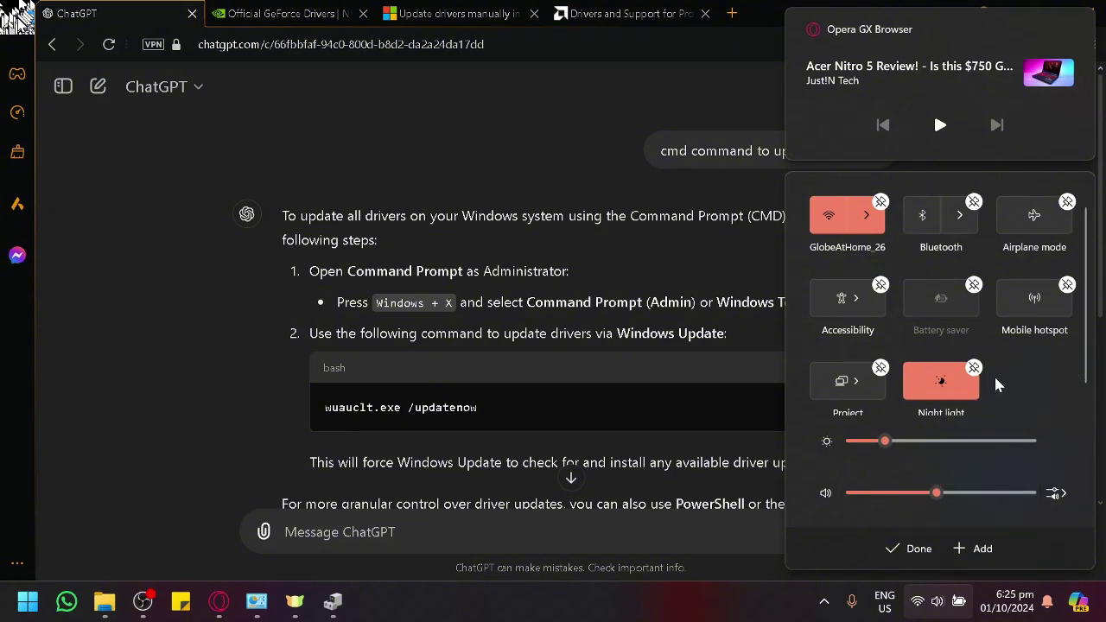
pyautogui.click(880, 370)
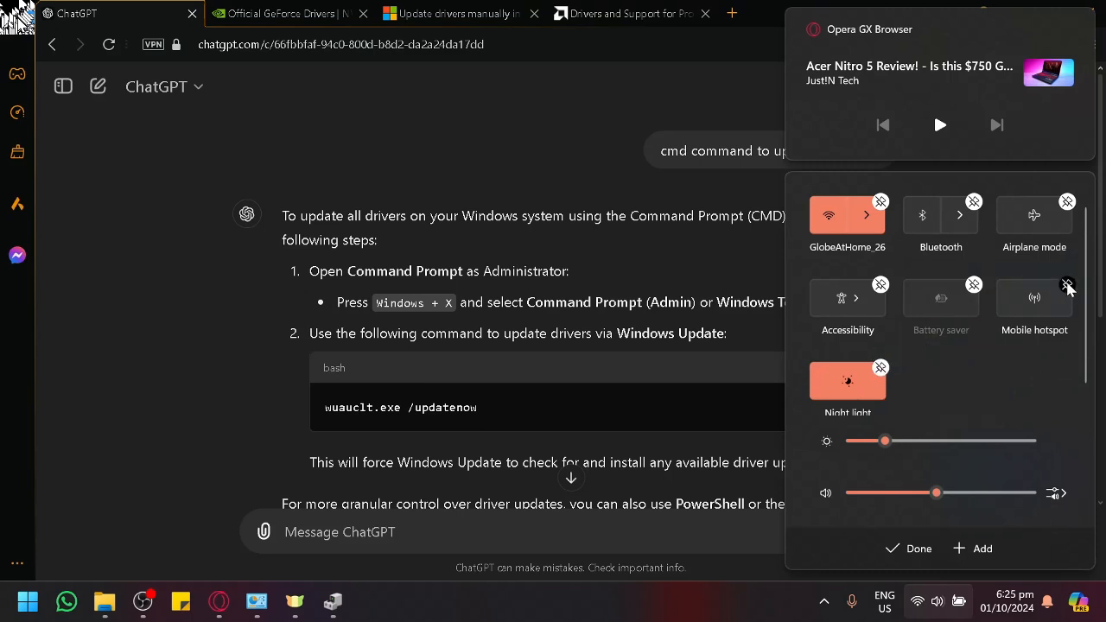
pyautogui.click(1067, 286)
pyautogui.click(880, 343)
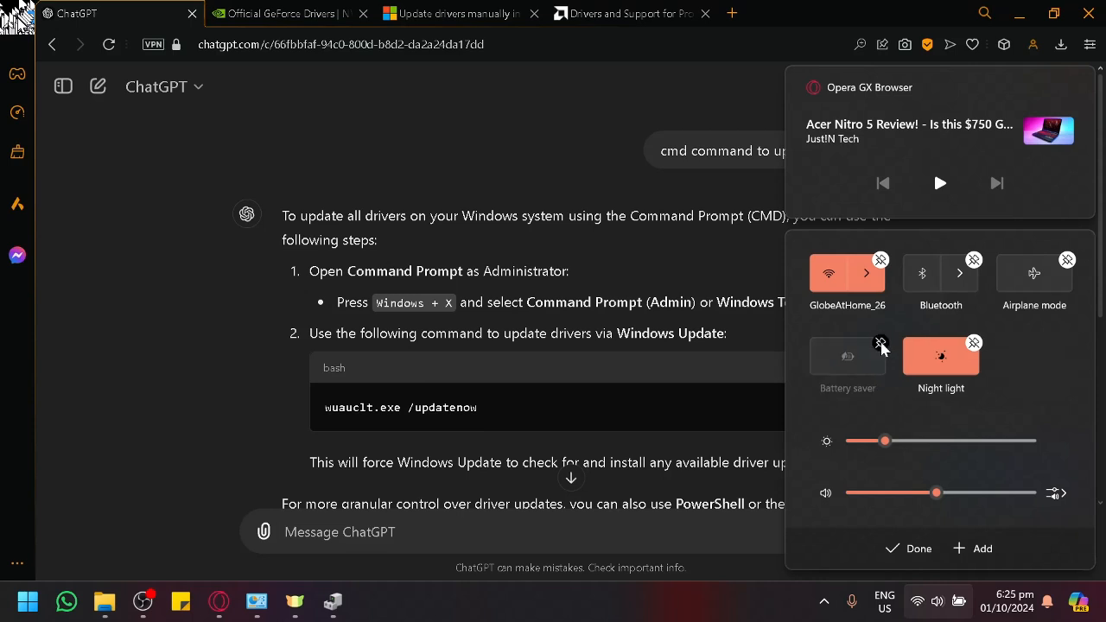
# Unpin the Bluetooth and GlobeAtHome_26 Wi-Fi tiles, then re-add Wi-Fi and Bluetooth from the Add list.
pyautogui.click(972, 549)
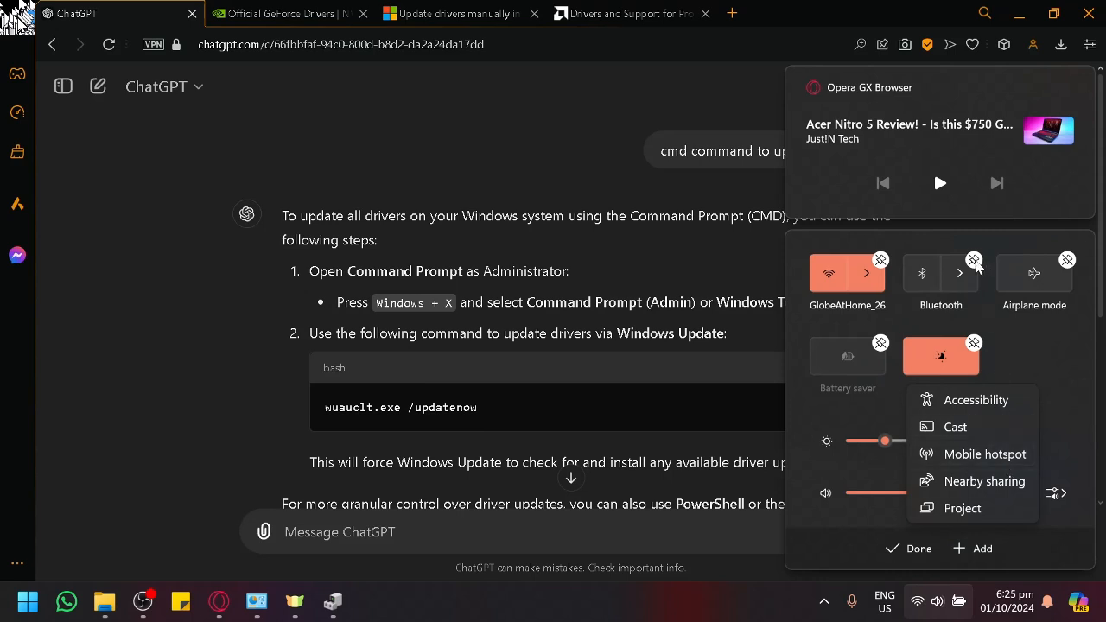
pyautogui.click(974, 262)
pyautogui.click(973, 260)
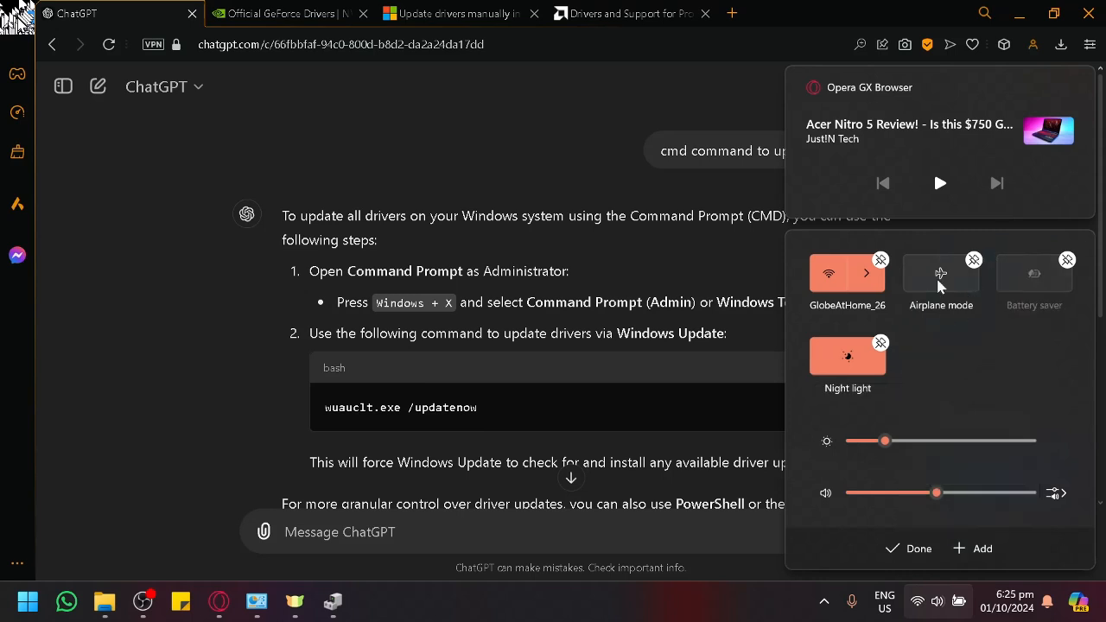
pyautogui.click(880, 260)
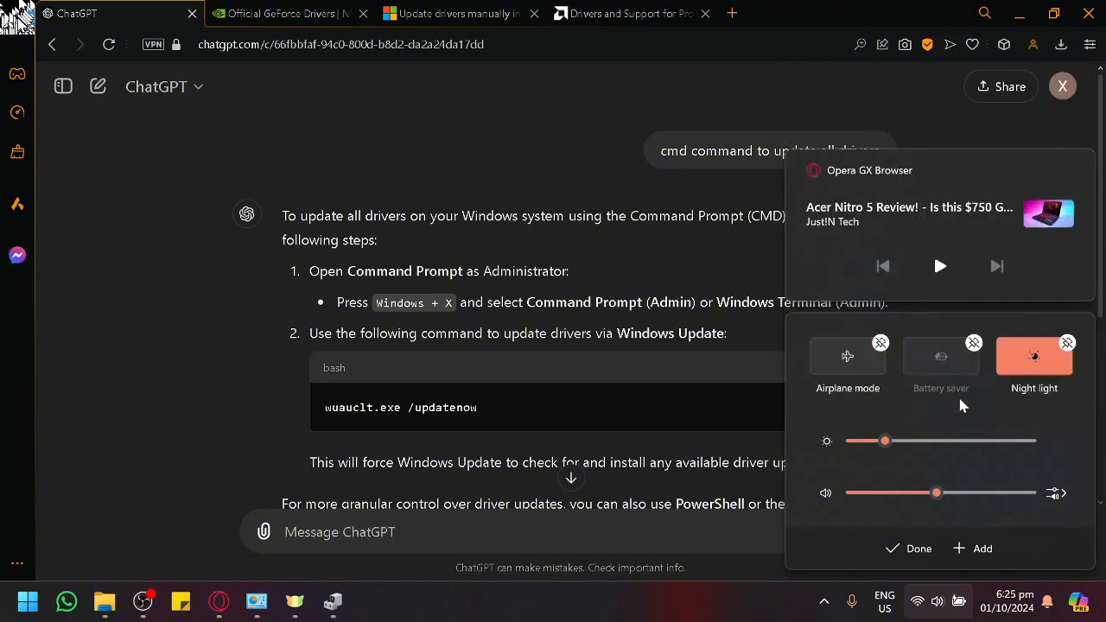
pyautogui.click(975, 549)
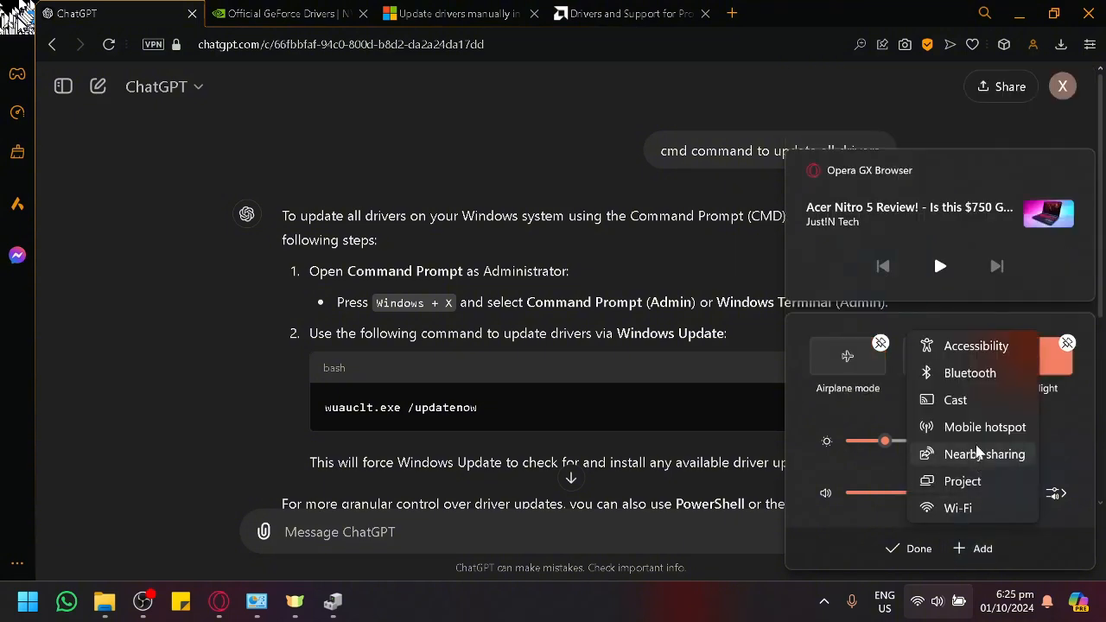
pyautogui.click(957, 508)
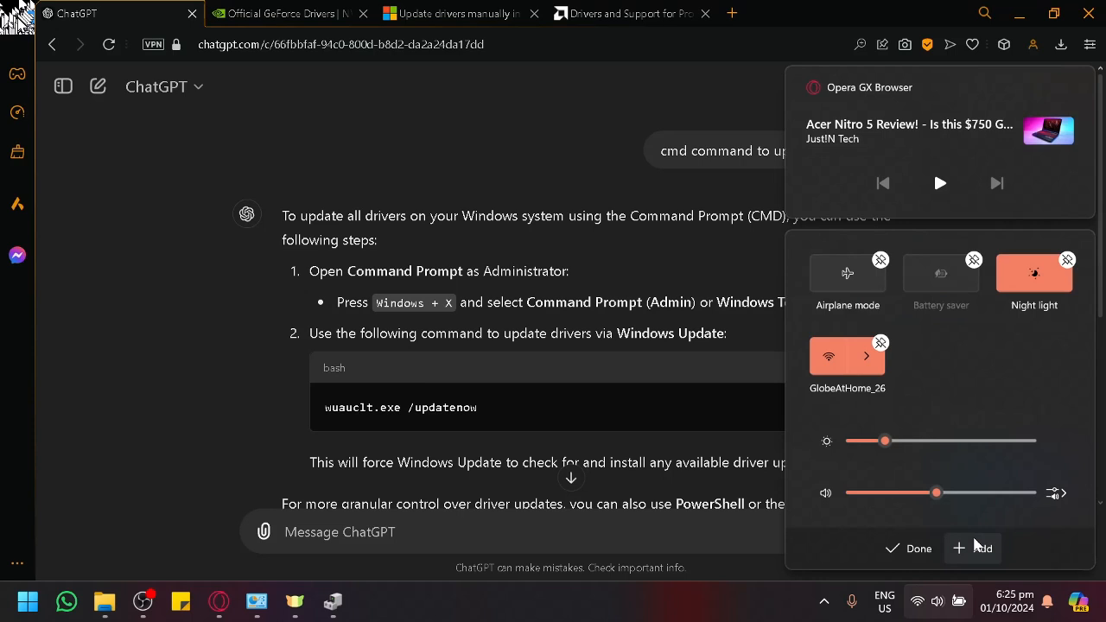
pyautogui.click(976, 548)
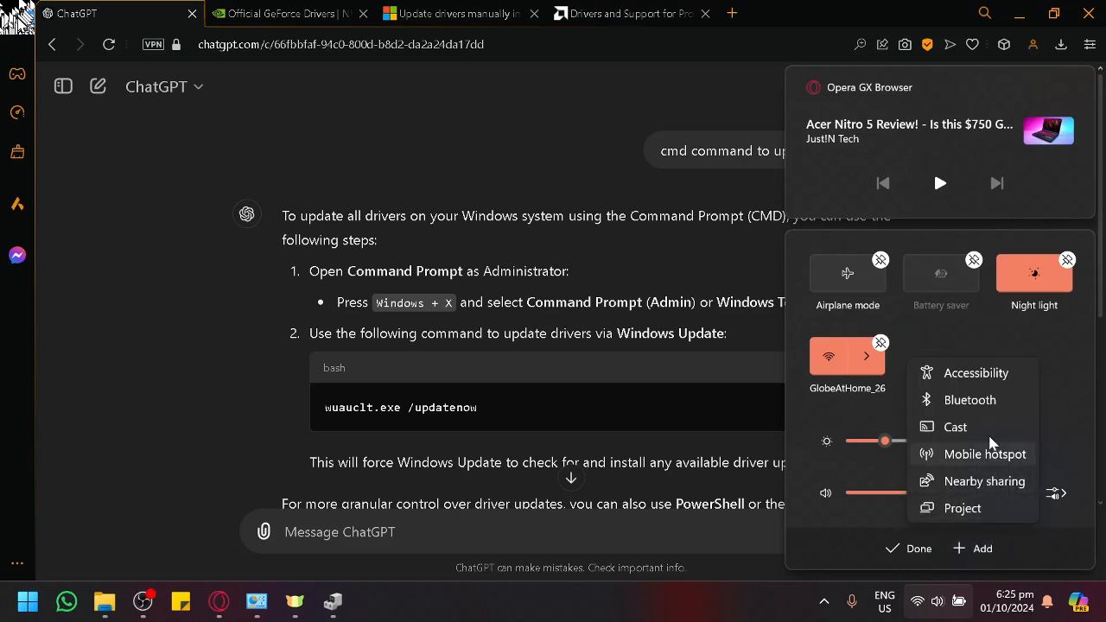
pyautogui.click(969, 400)
# Move Wi-Fi to the first slot with Bluetooth beside it and finish editing.
pyautogui.moveTo(850, 368); pyautogui.dragTo(881, 264)
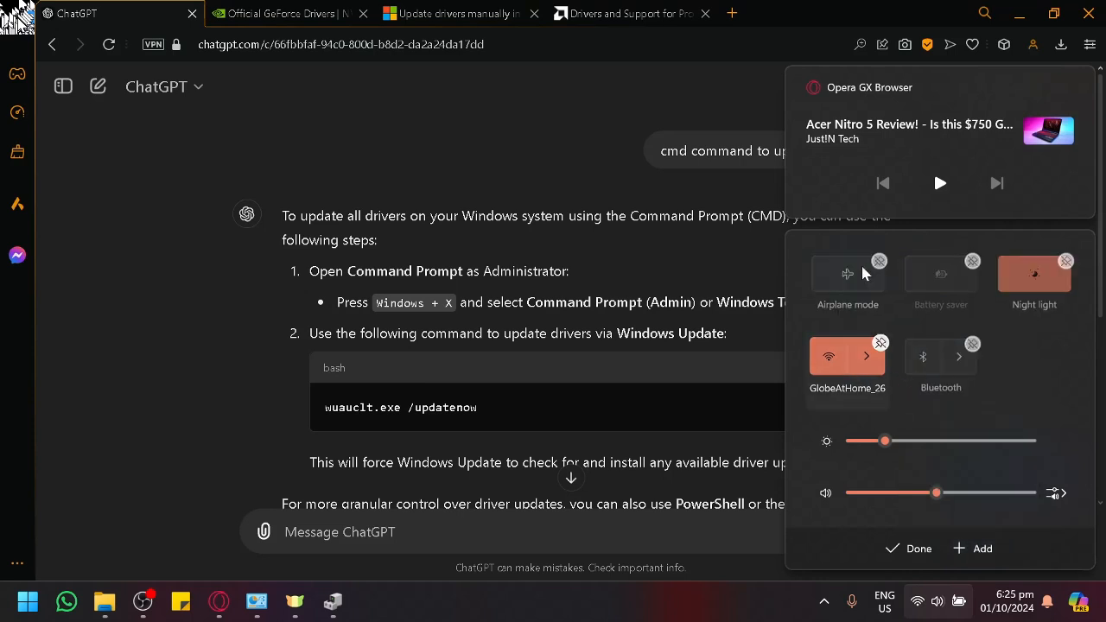
pyautogui.moveTo(933, 373); pyautogui.dragTo(937, 266)
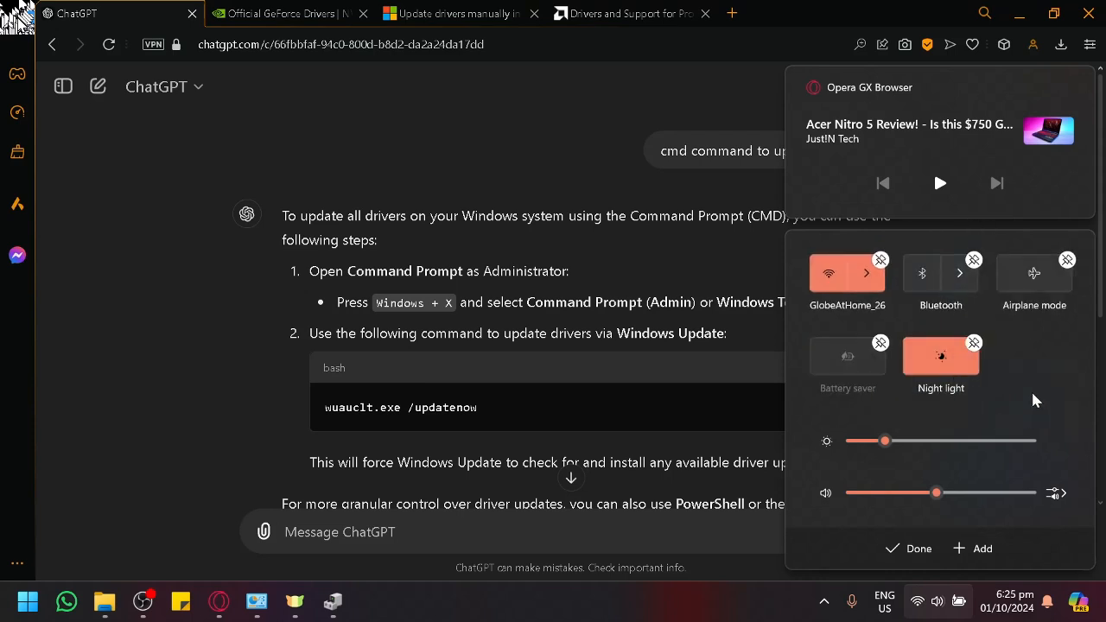
pyautogui.click(898, 548)
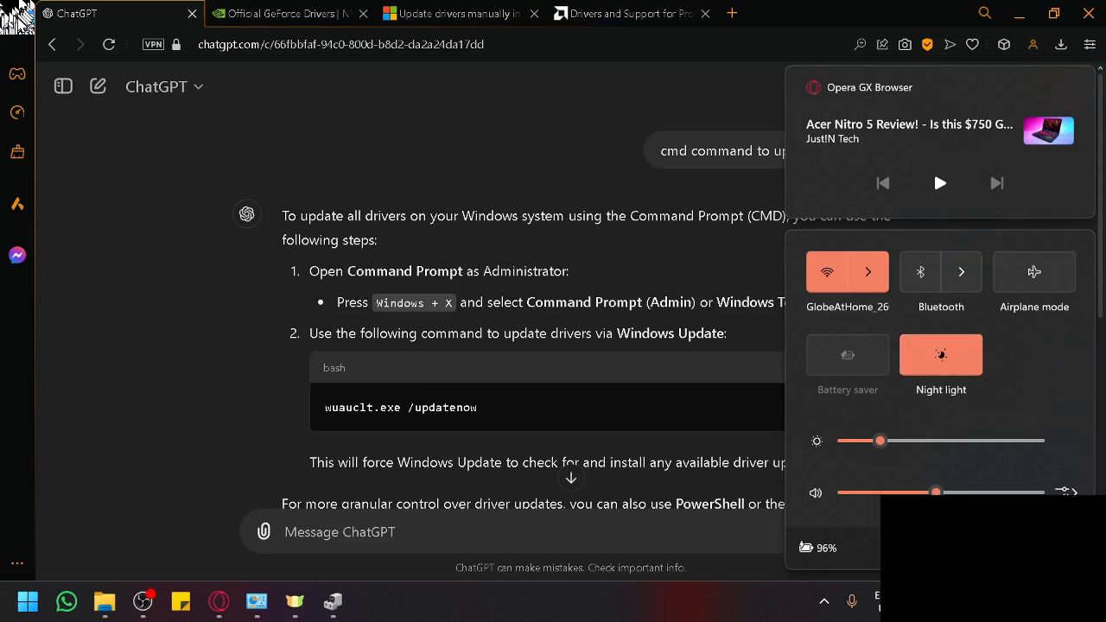
# Dismiss Quick Settings and minimize Opera so Device Manager shows the Bluetooth USB Module.
pyautogui.click(727, 285)
pyautogui.click(1019, 13)
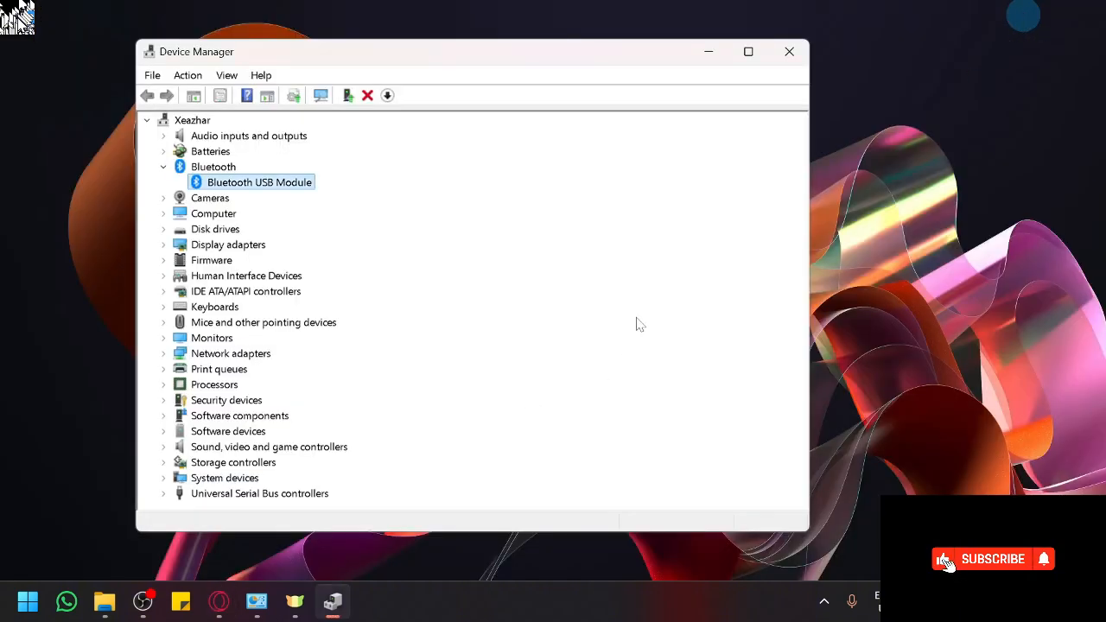